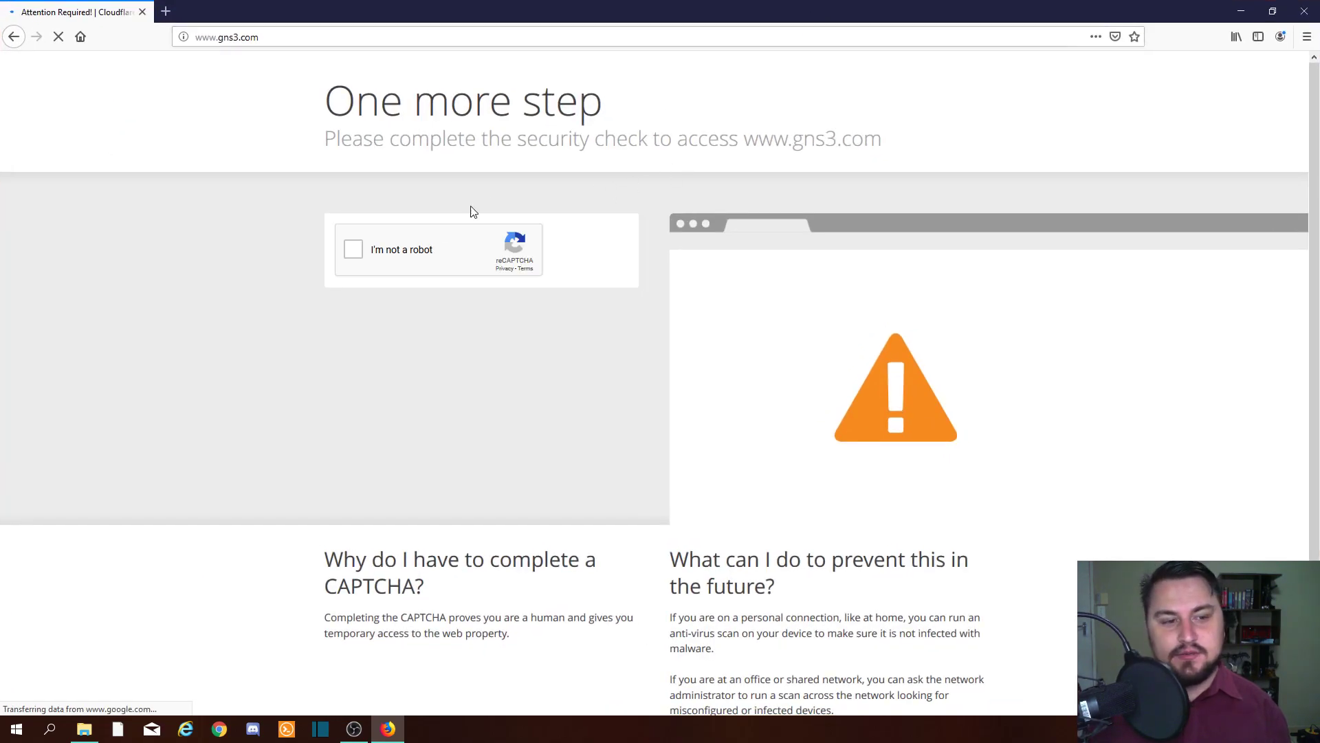
Step: Pass the reCAPTCHA by selecting the three bicycle tiles, then go to the GNS3 free download page
left_click(379, 258)
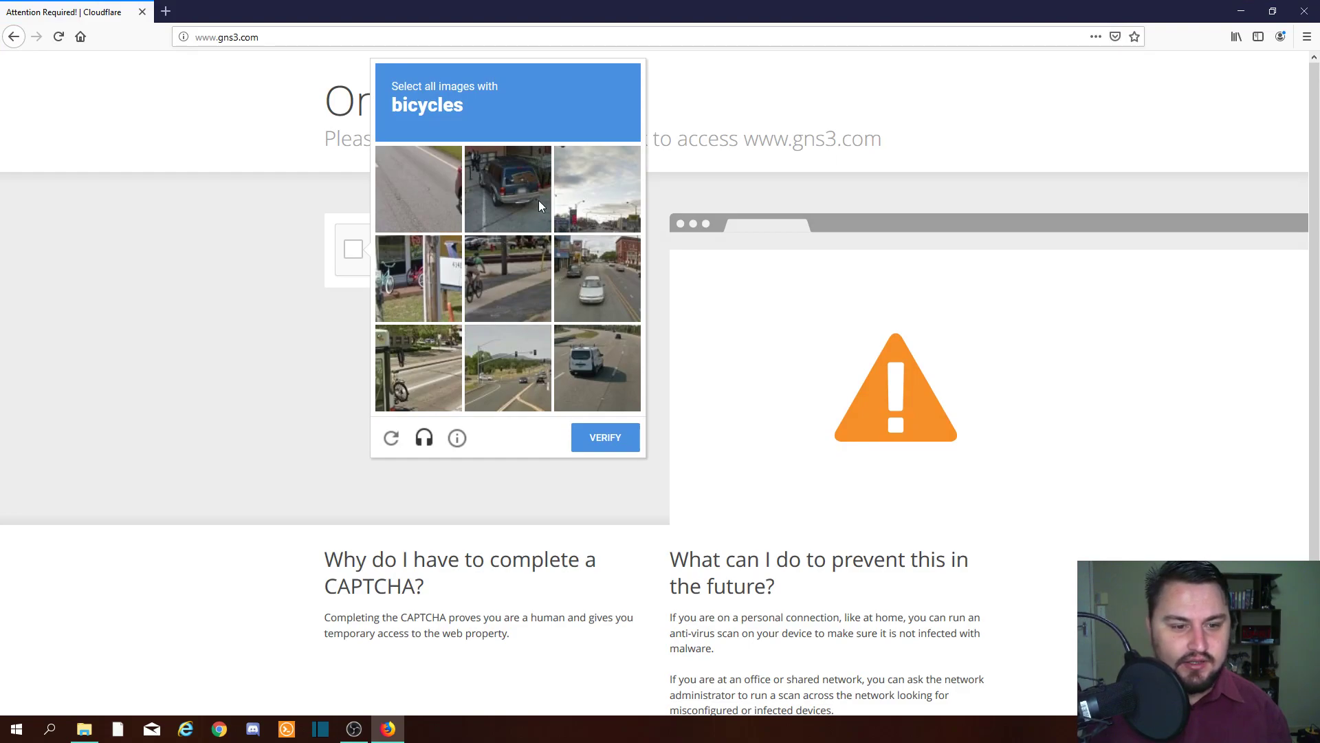
scroll(549, 342, "down", 2)
left_click(412, 369)
left_click(420, 282)
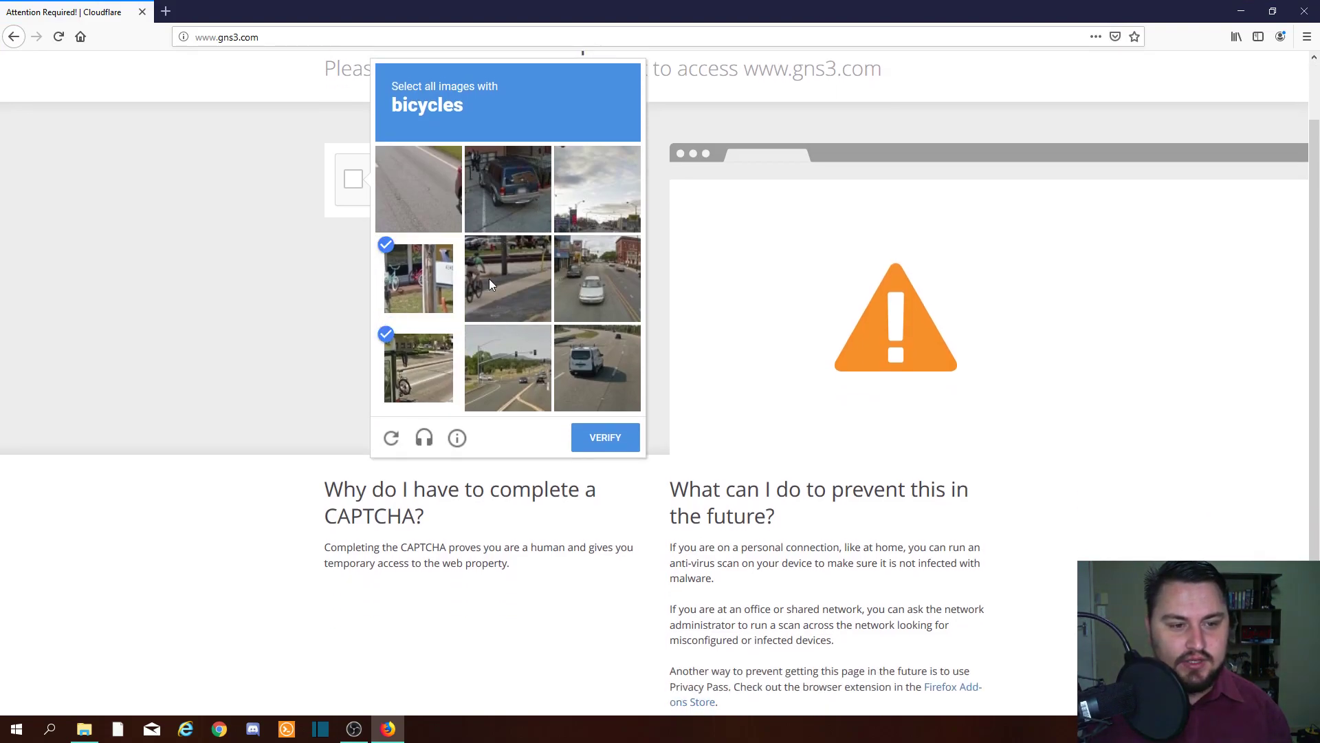
left_click(489, 278)
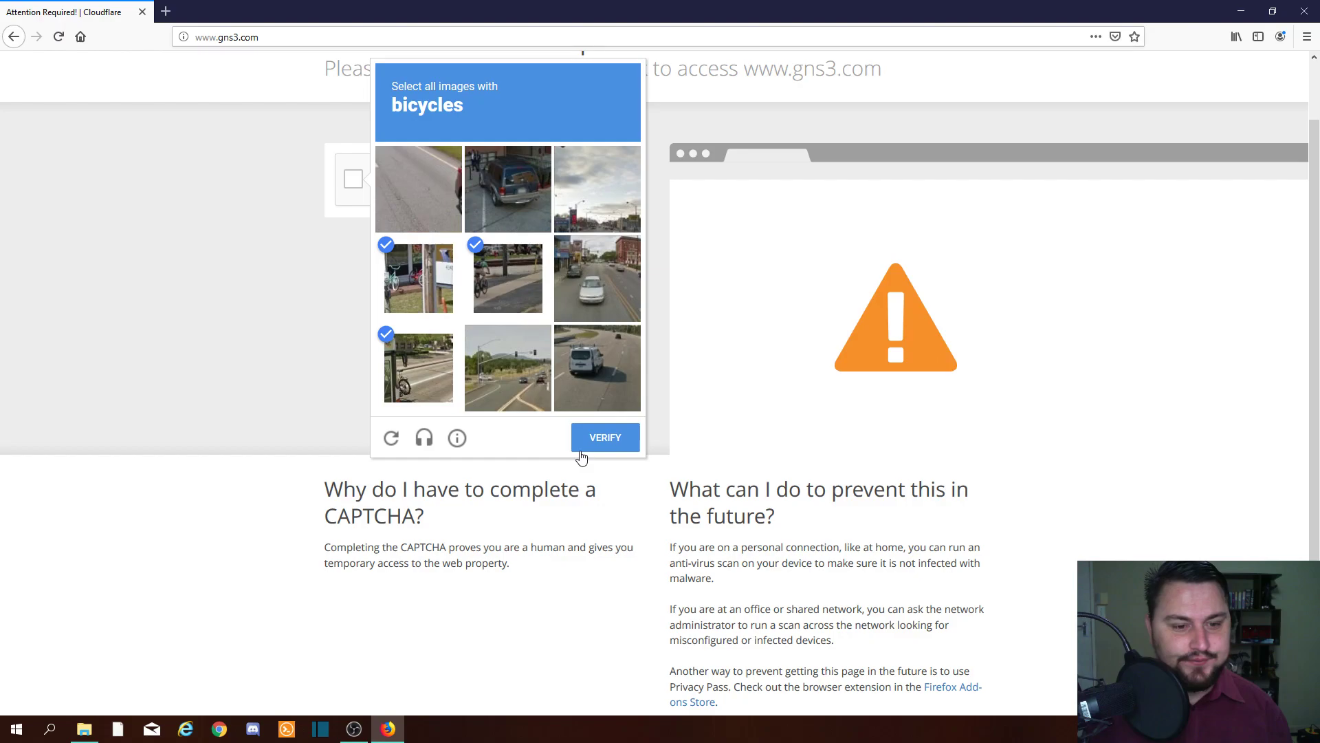
left_click(598, 437)
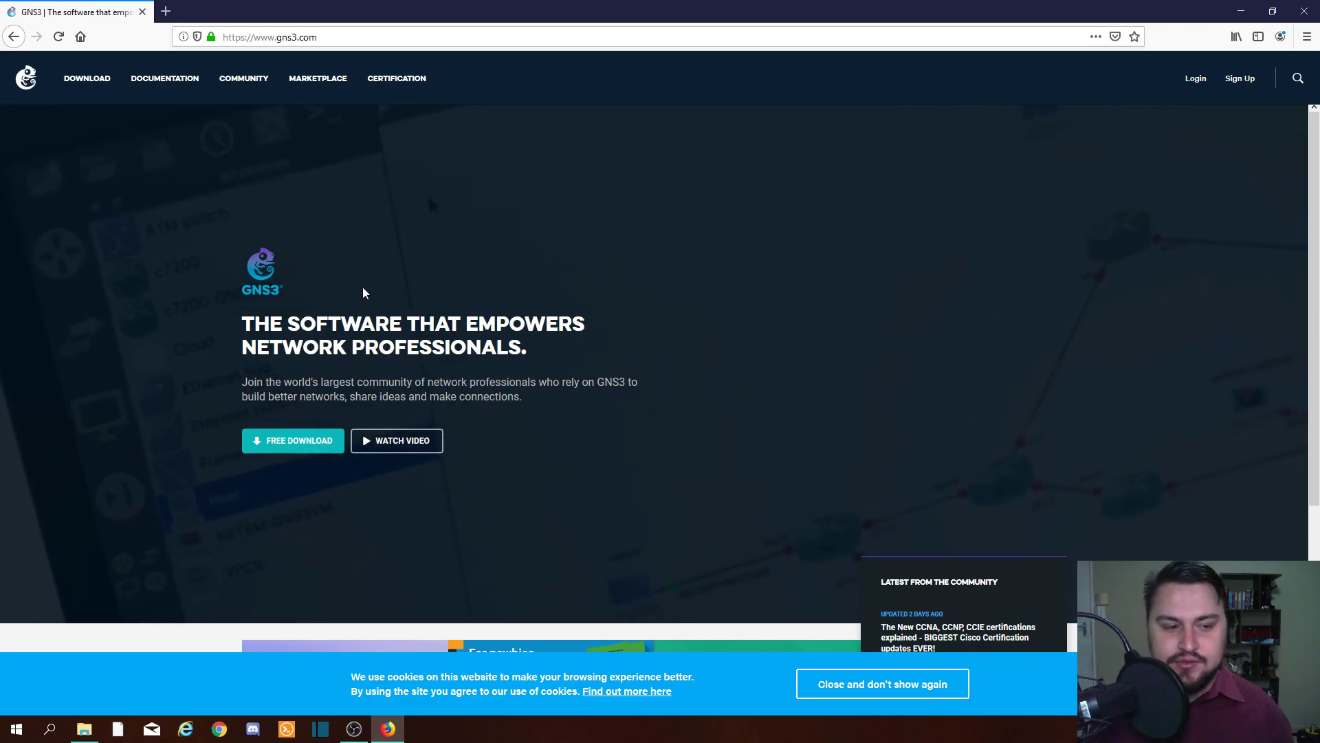
left_click(293, 440)
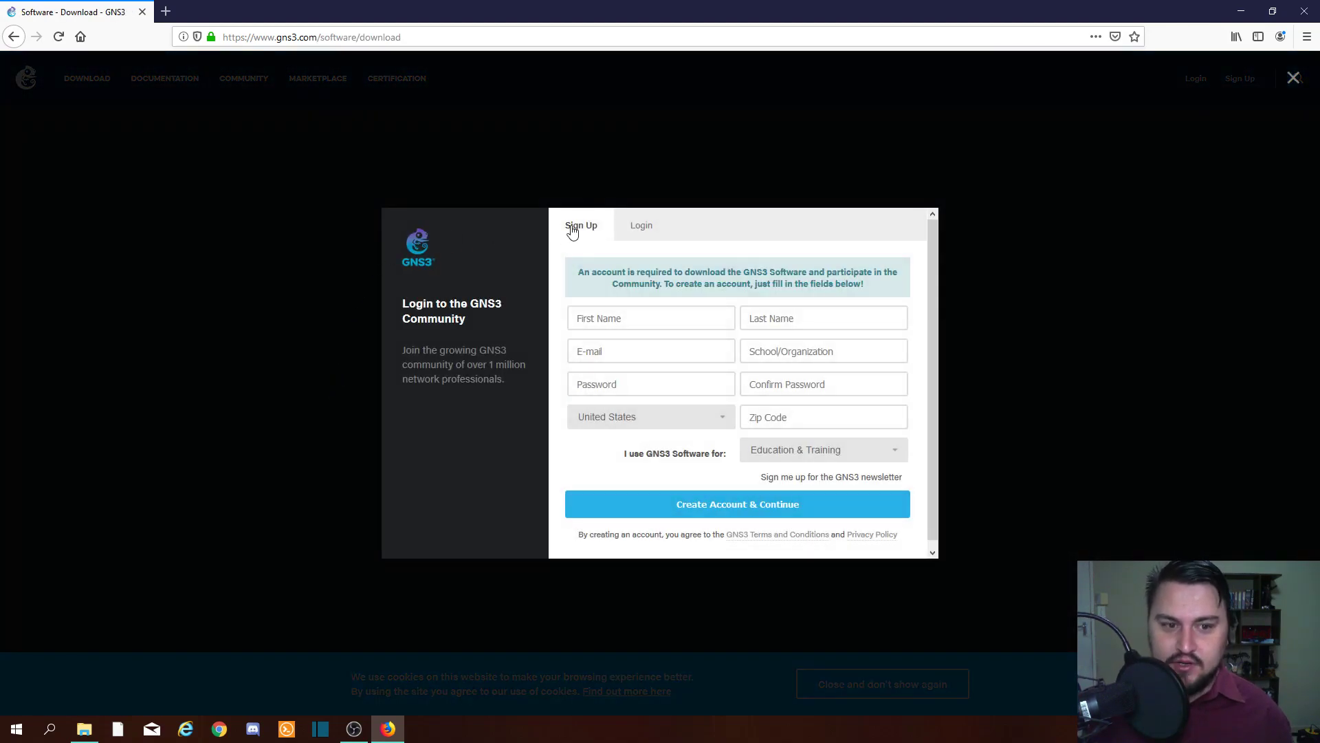
Step: Glance at the Login form, then return to the Sign Up form
left_click(657, 225)
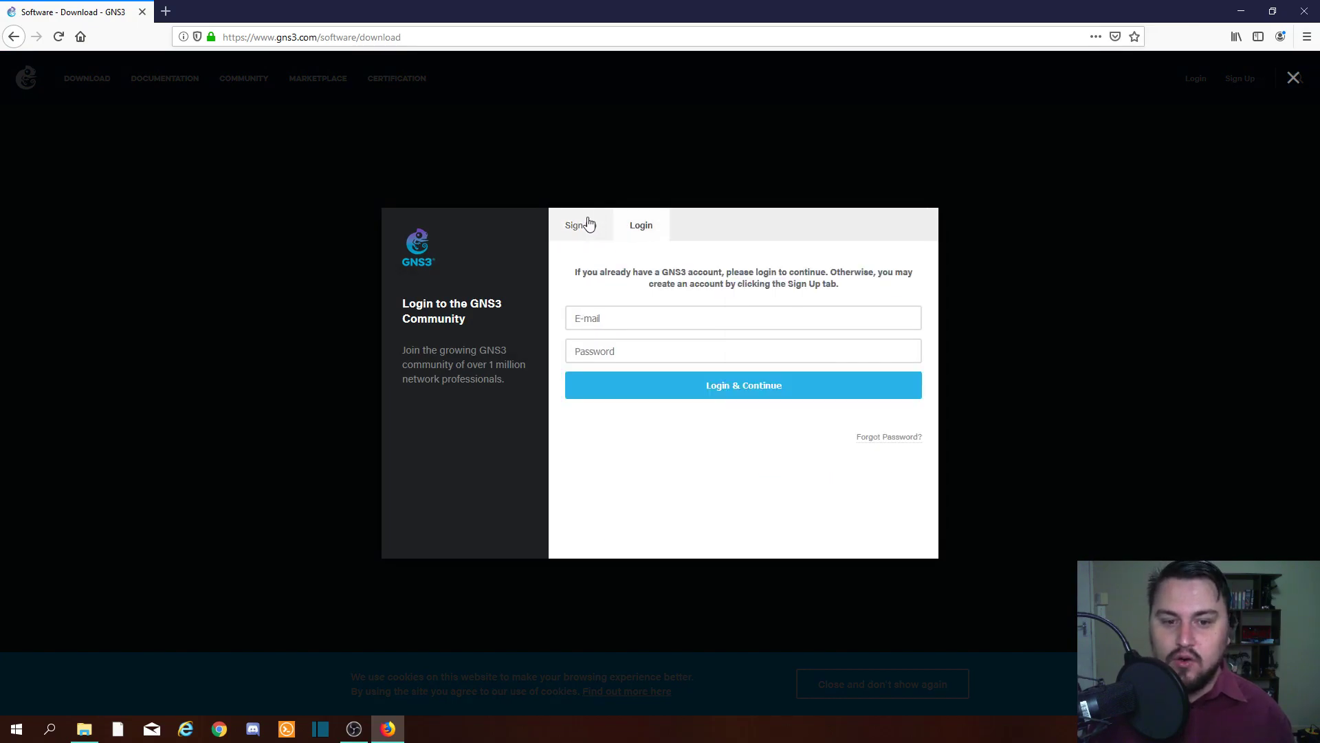
left_click(592, 219)
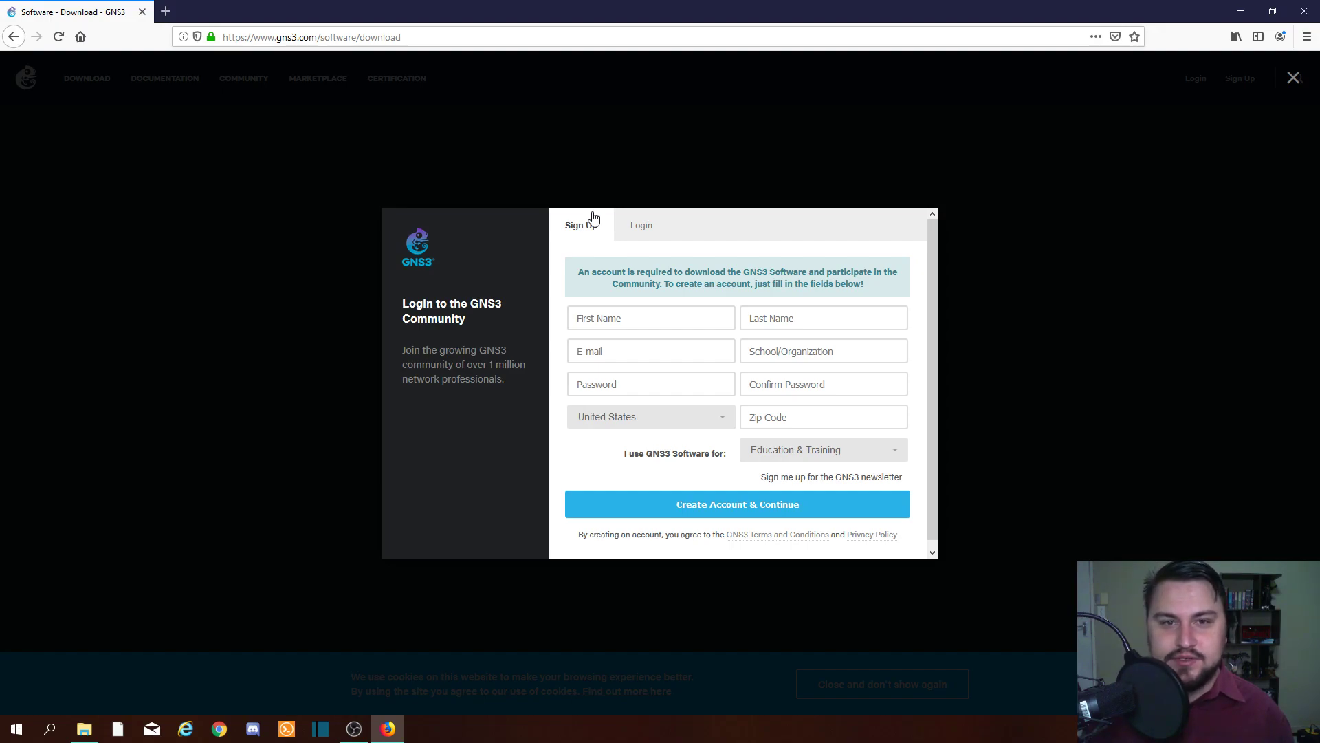
Step: Enter the user's first name, last name and e-mail address in the sign-up form
left_click(673, 314)
type("John")
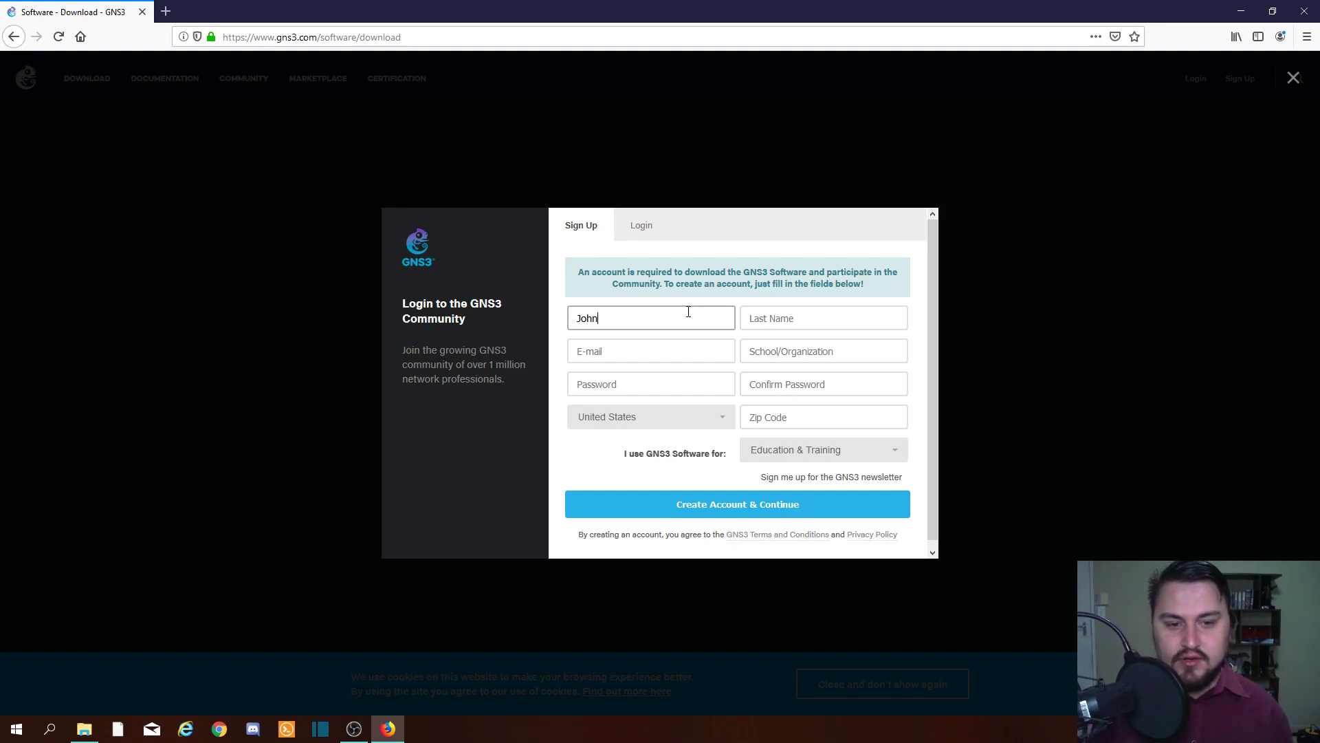
key("Tab")
type("Doe")
key("Tab")
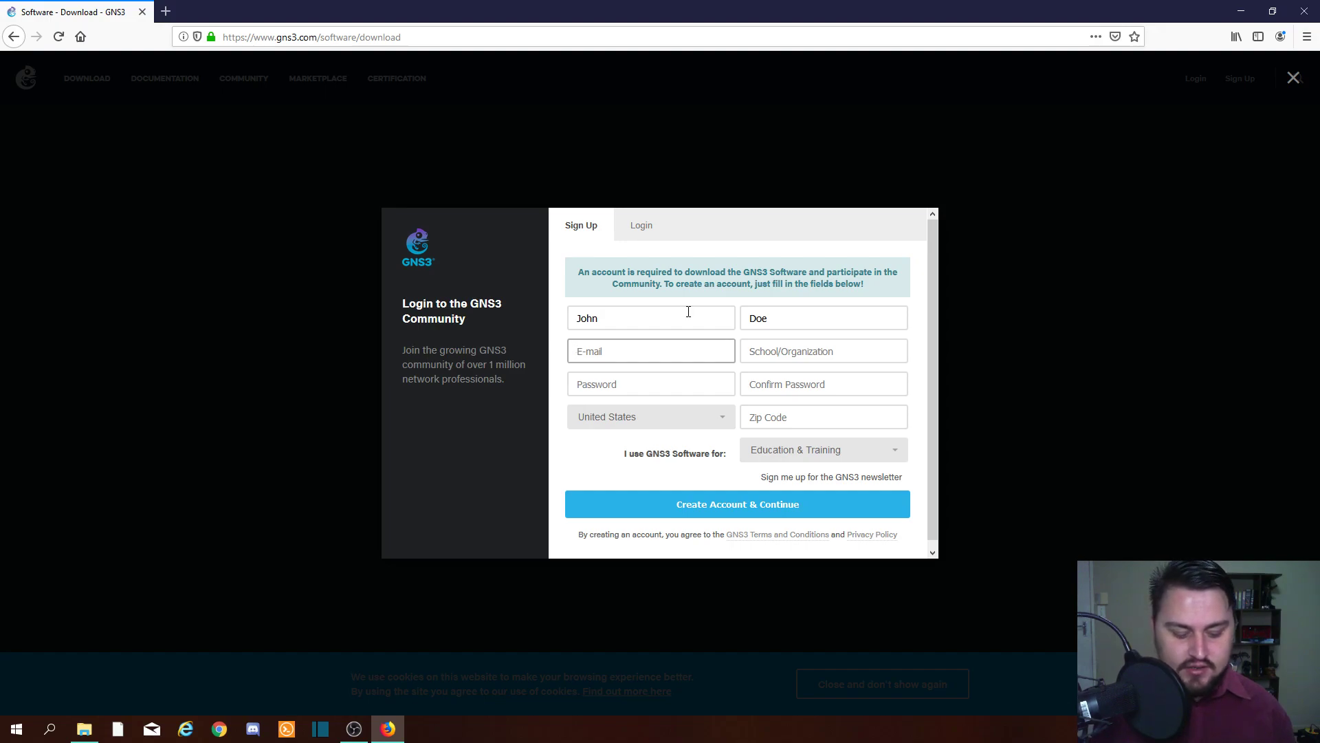
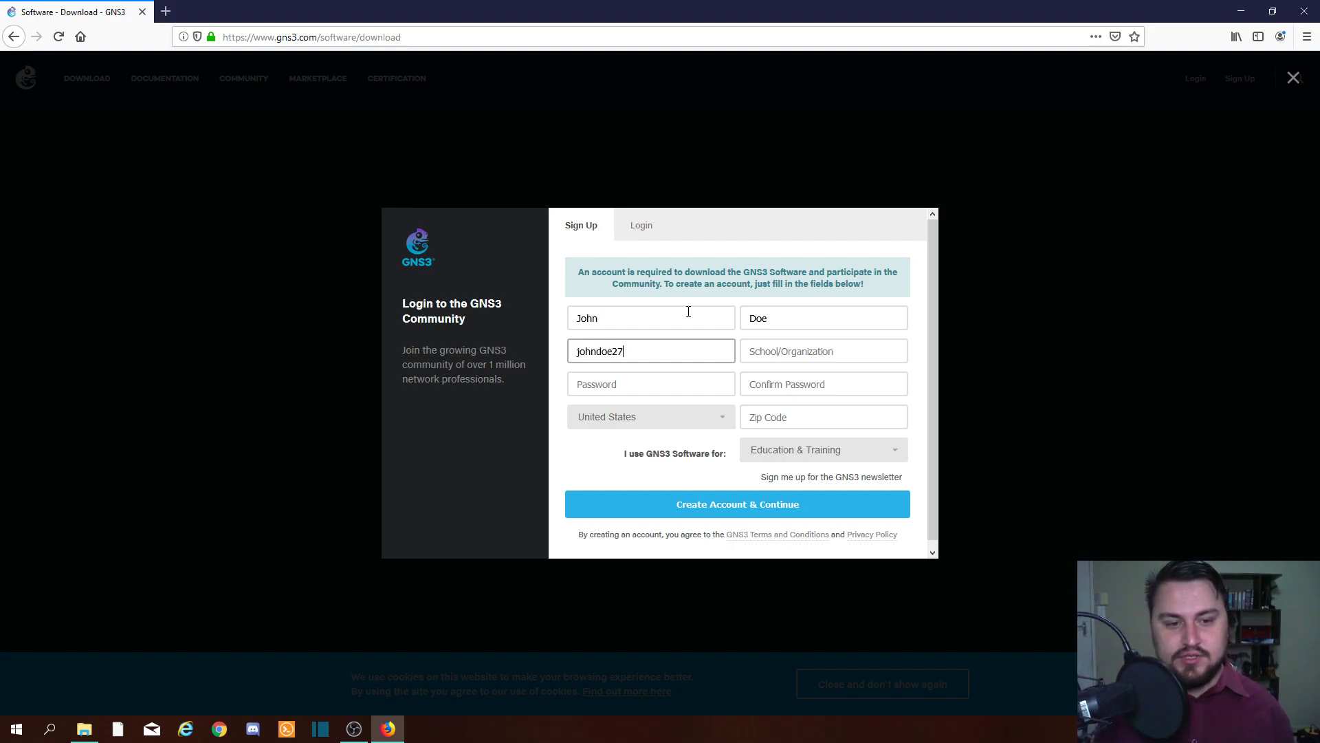
Step: Fill in the organisation name and enter and confirm the account password
key("Tab")
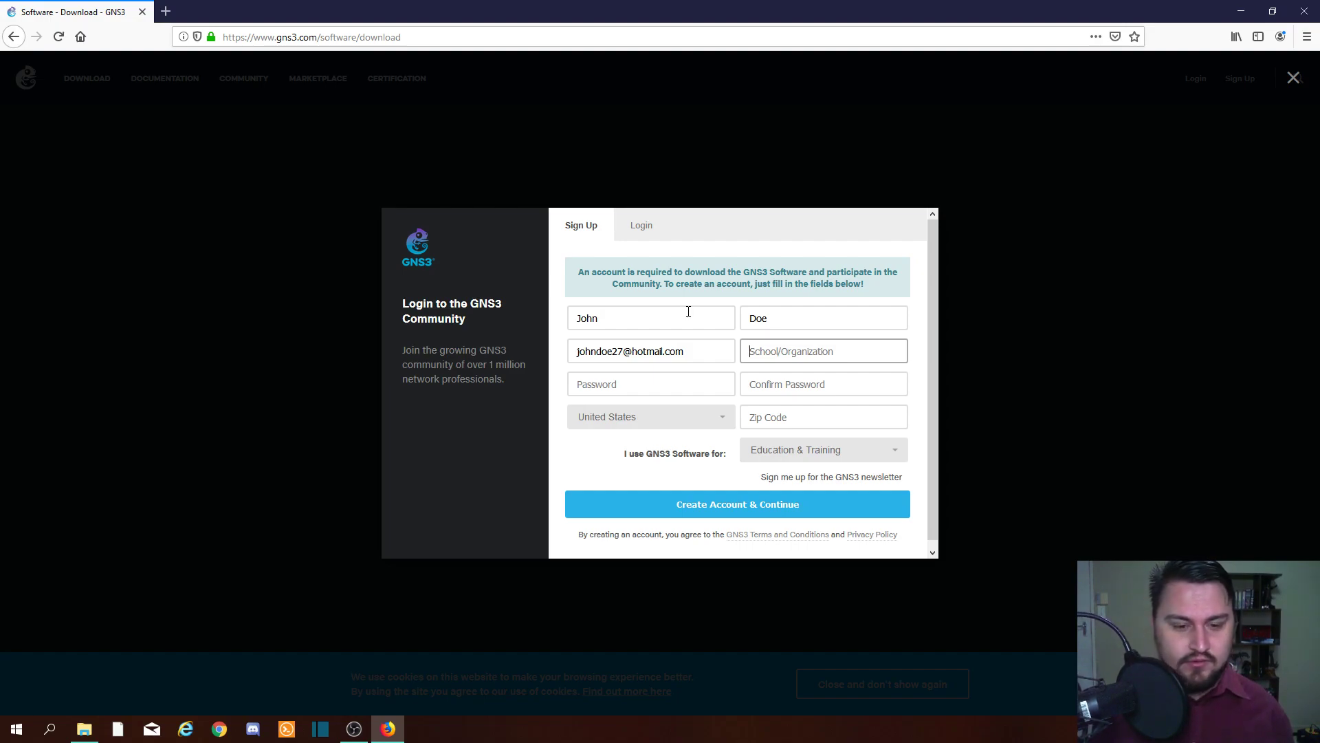
type("T")
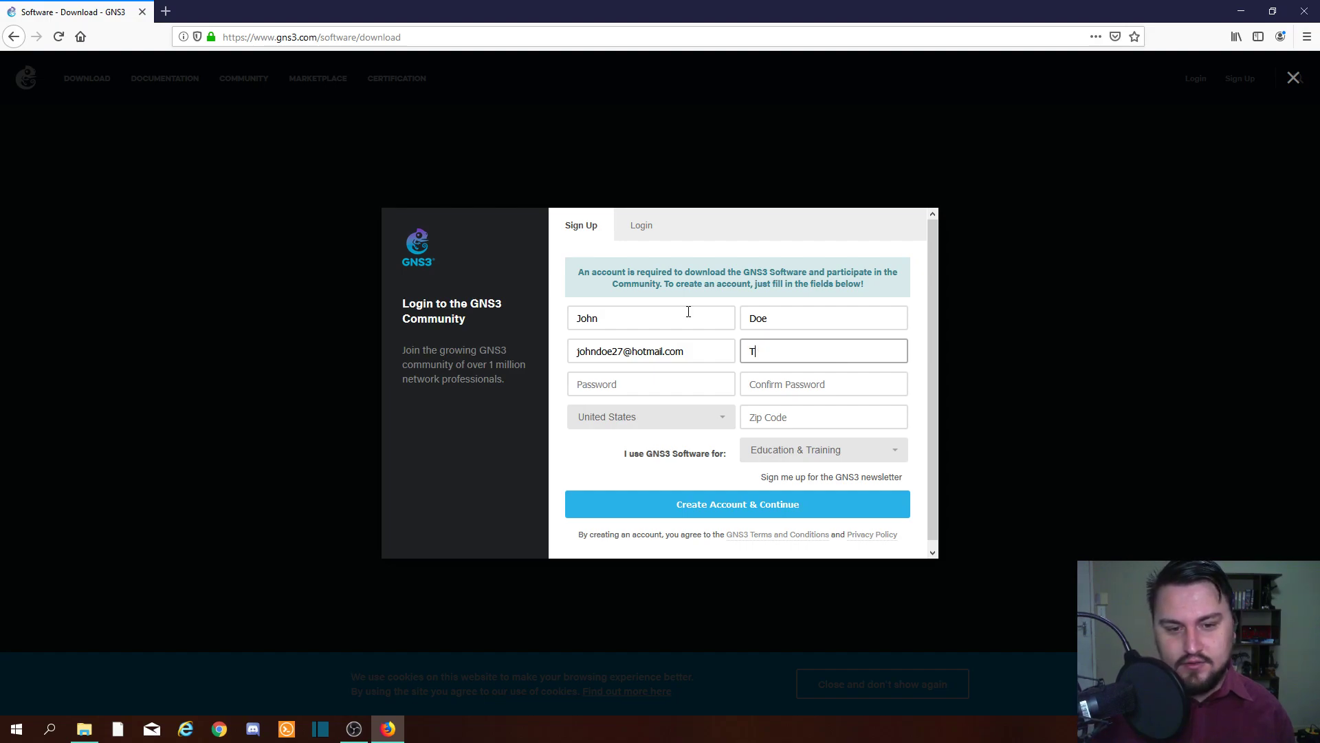
type("he Network Berg")
key("Tab")
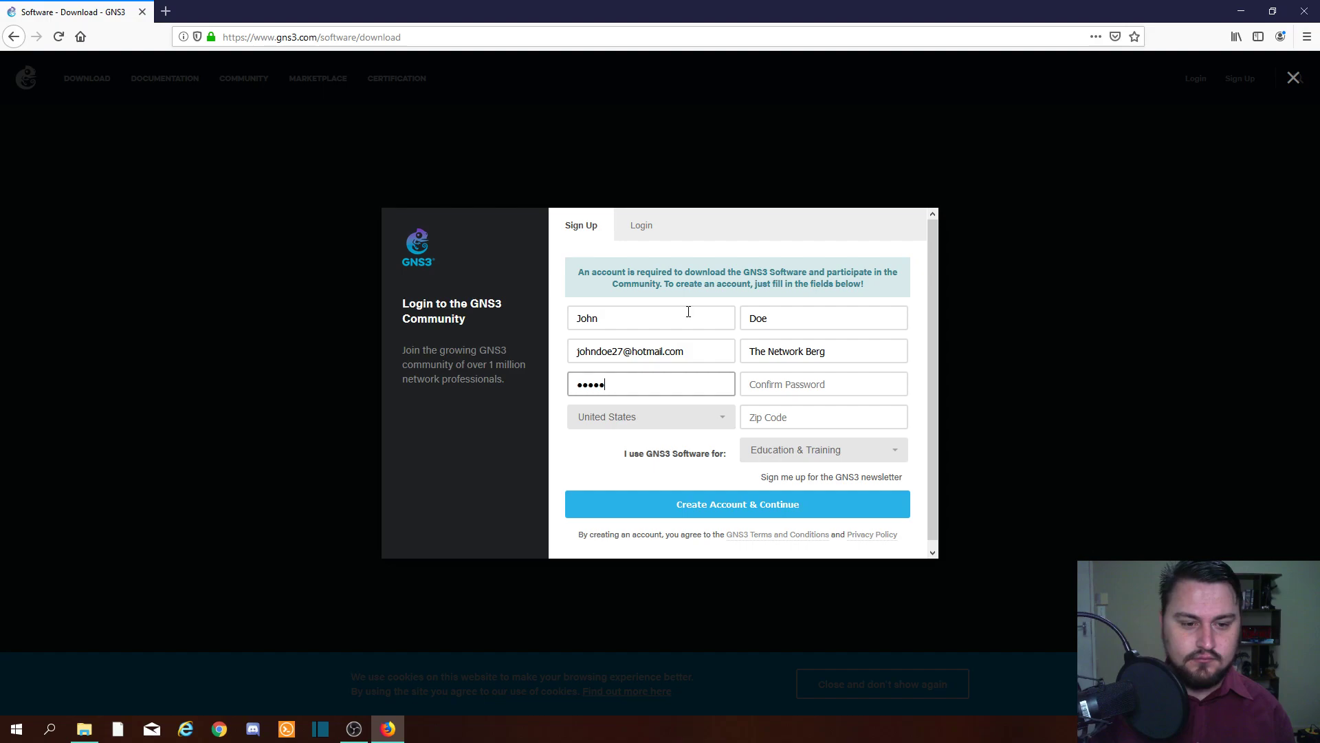
key("Tab")
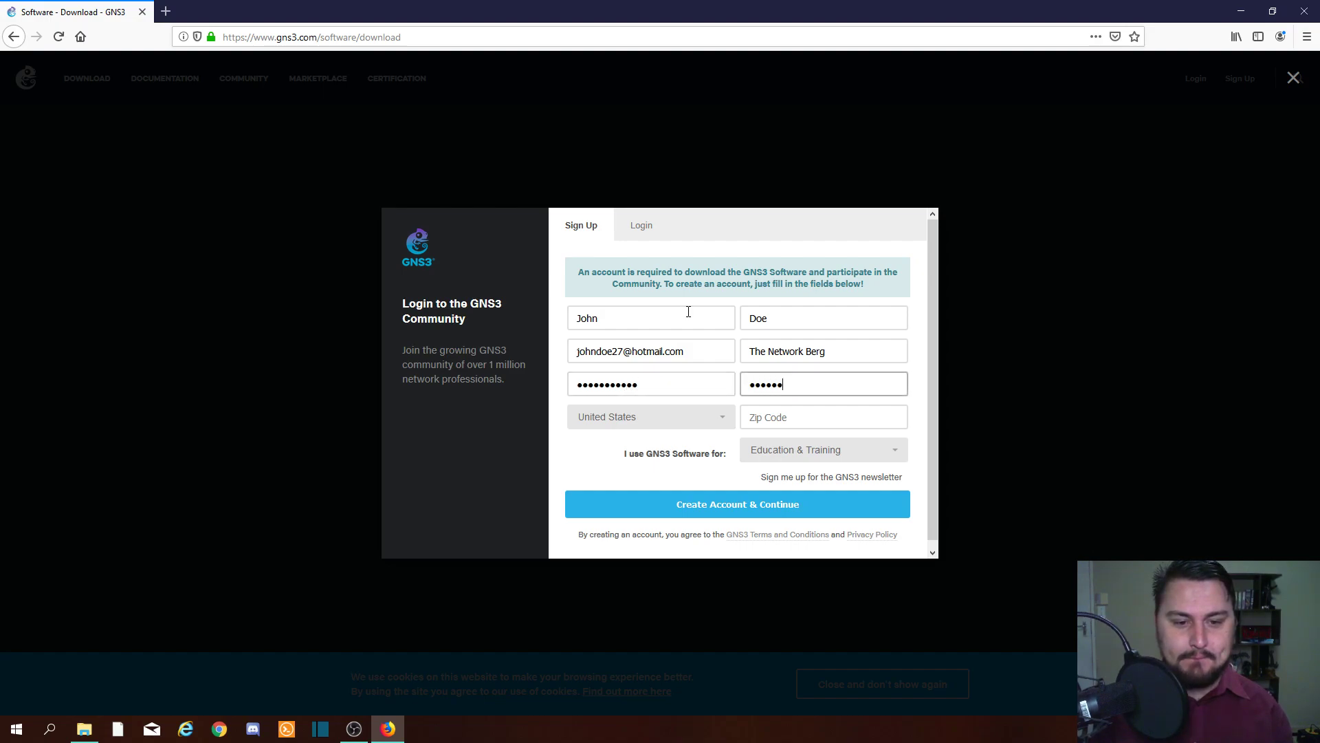
Step: Choose South Africa as country, create the account, and decline saving the login
key("Tab")
left_click(663, 416)
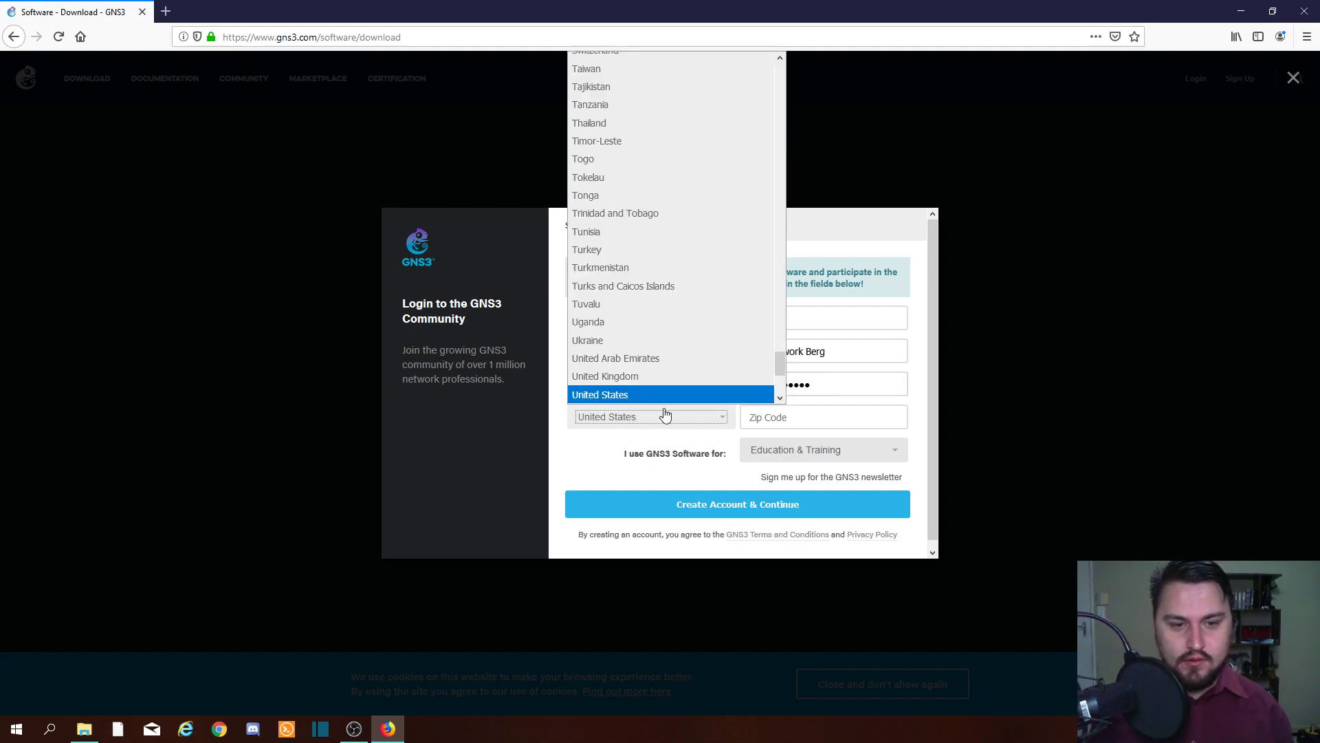
key("s")
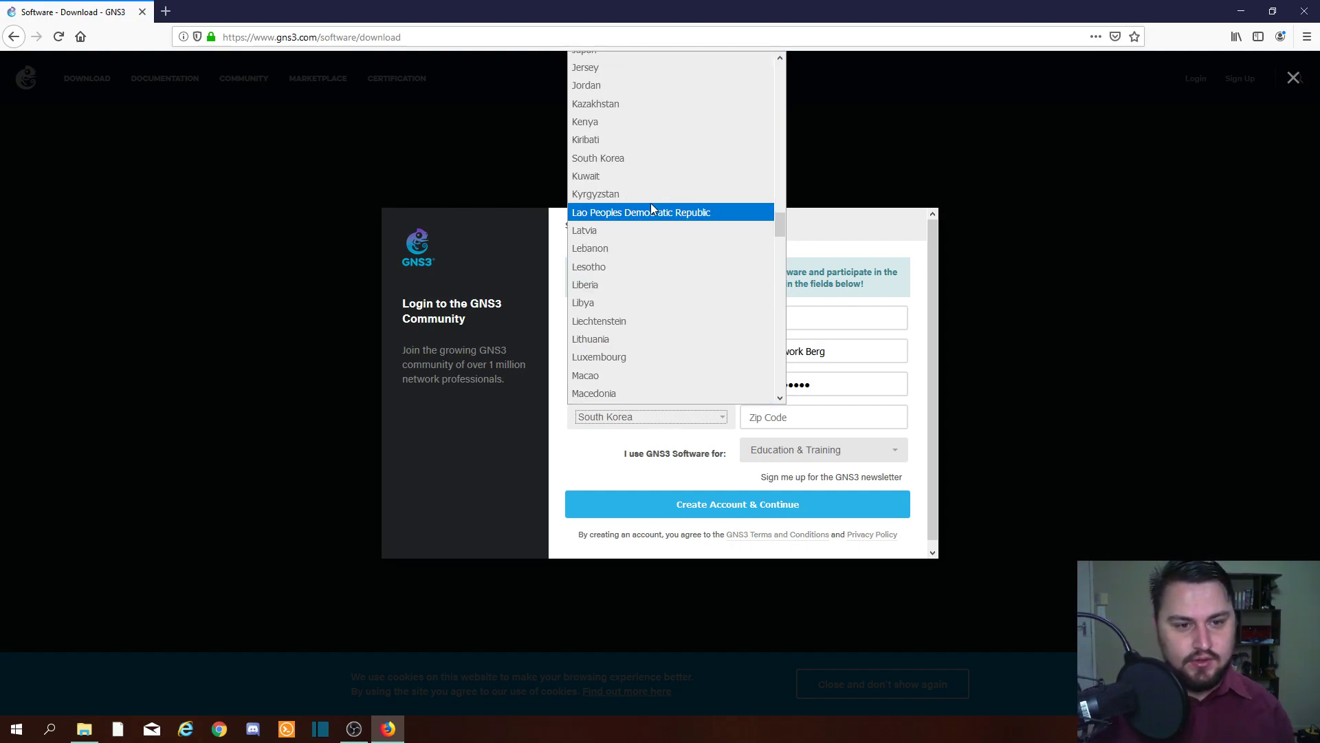
type("south k")
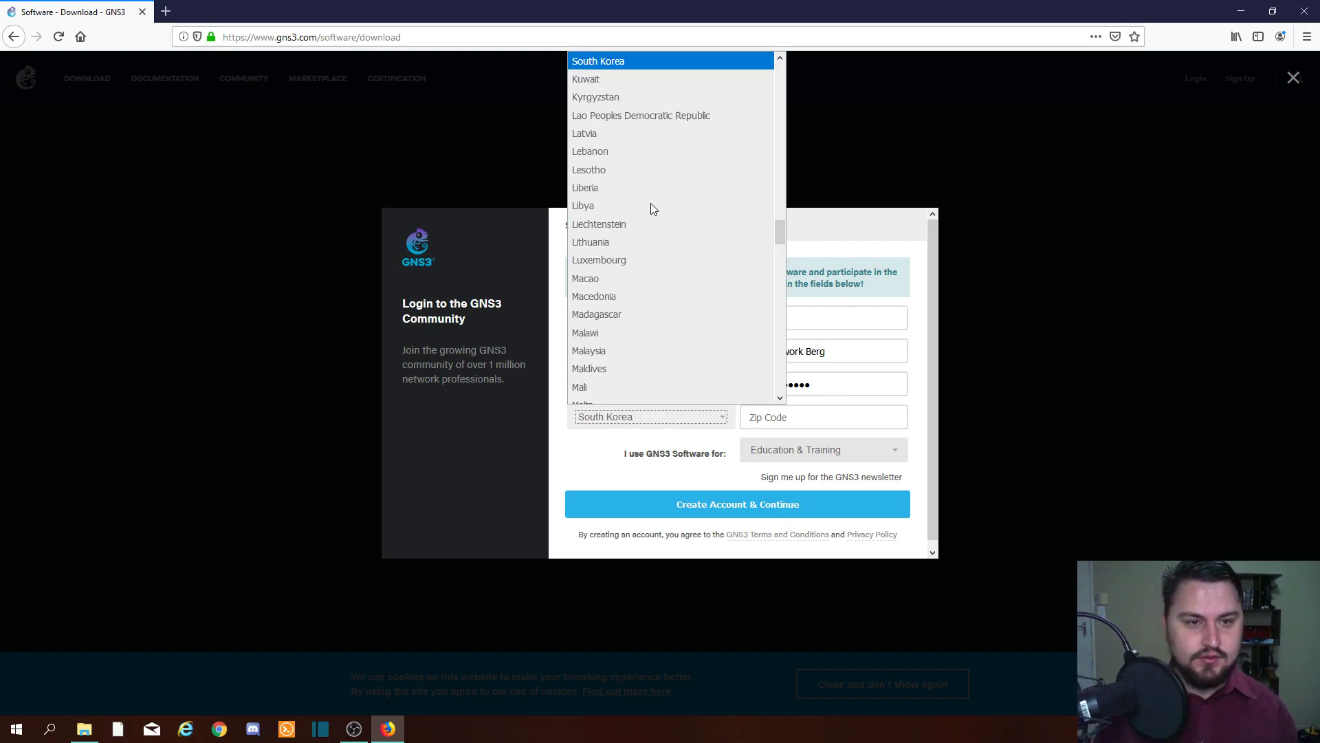
key("Down")
type("so")
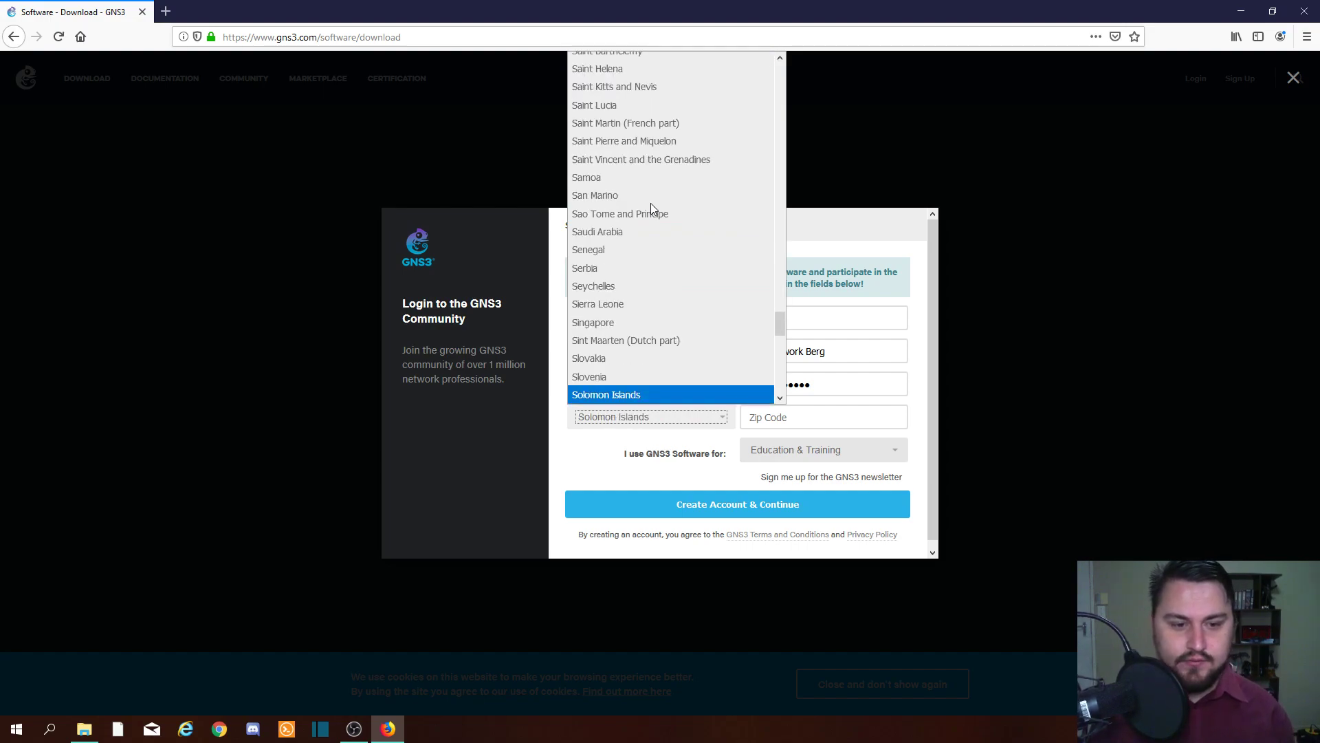
scroll(654, 203, "down", 1)
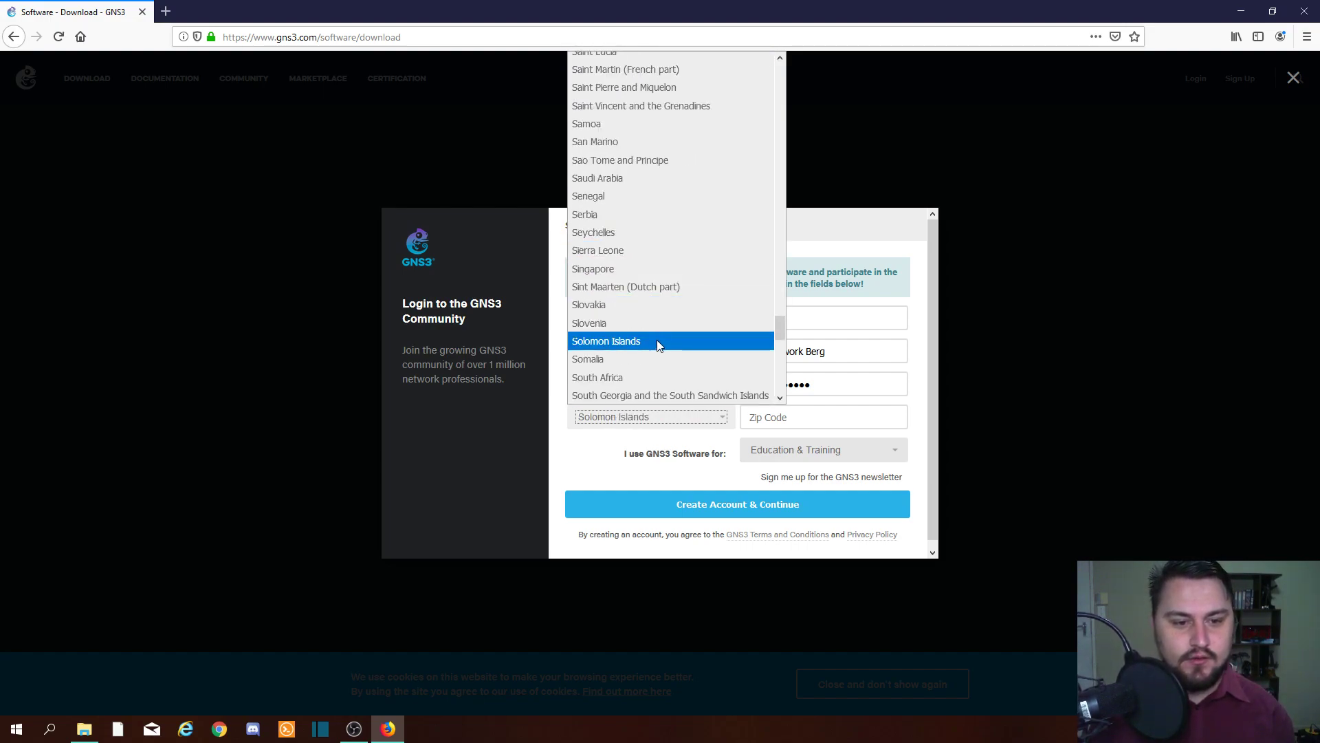
left_click(654, 377)
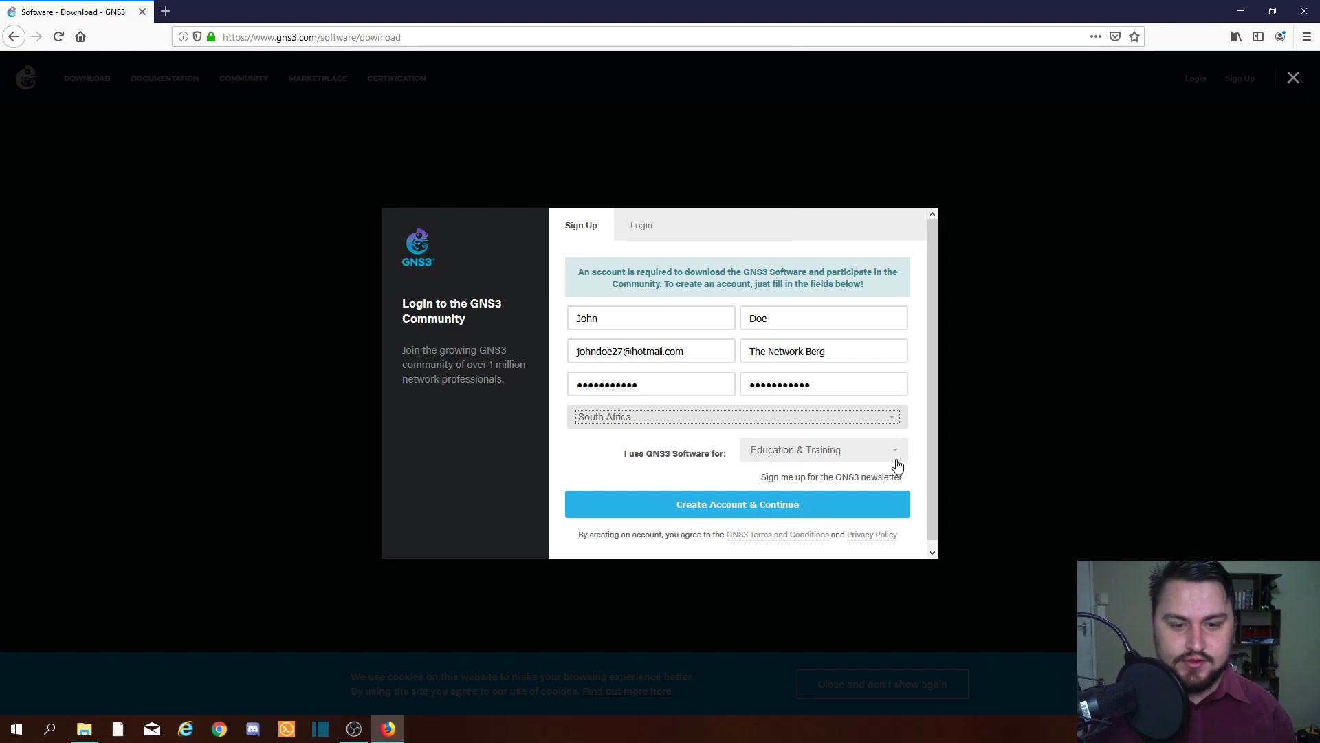
left_click(843, 508)
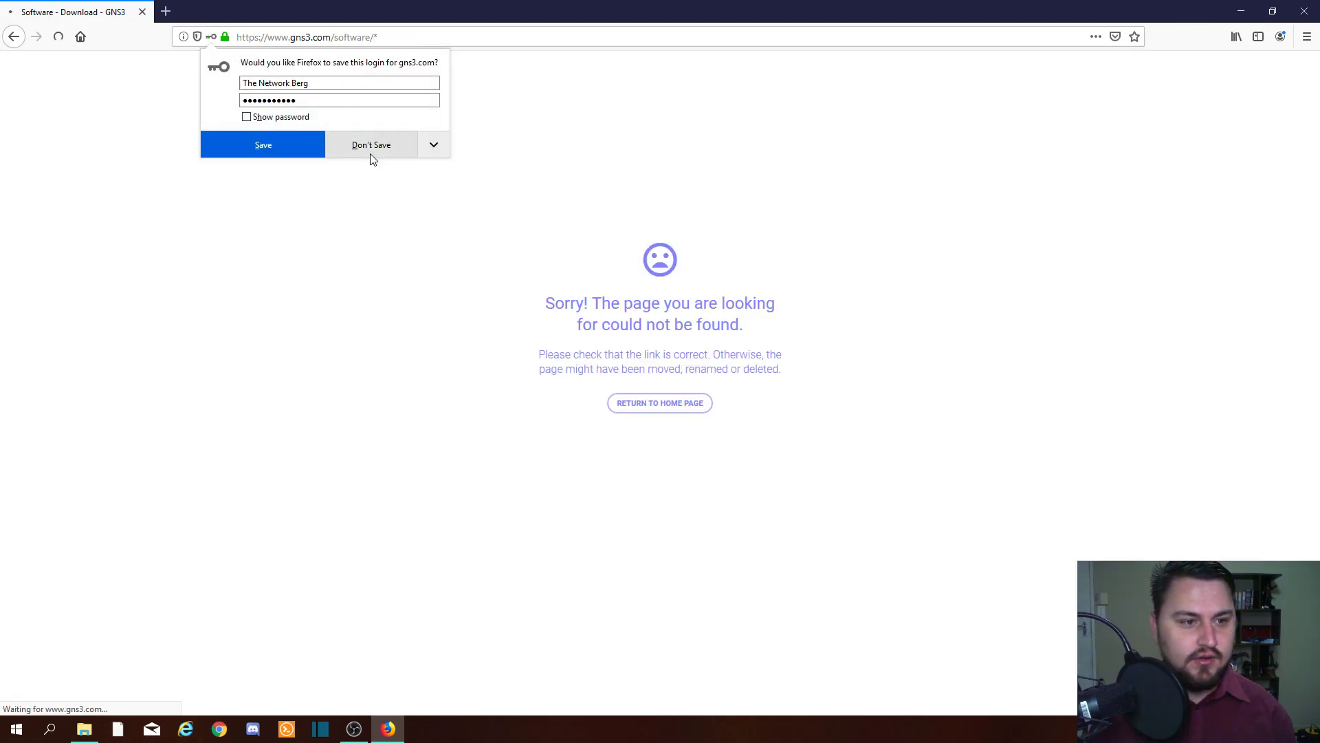
left_click(370, 154)
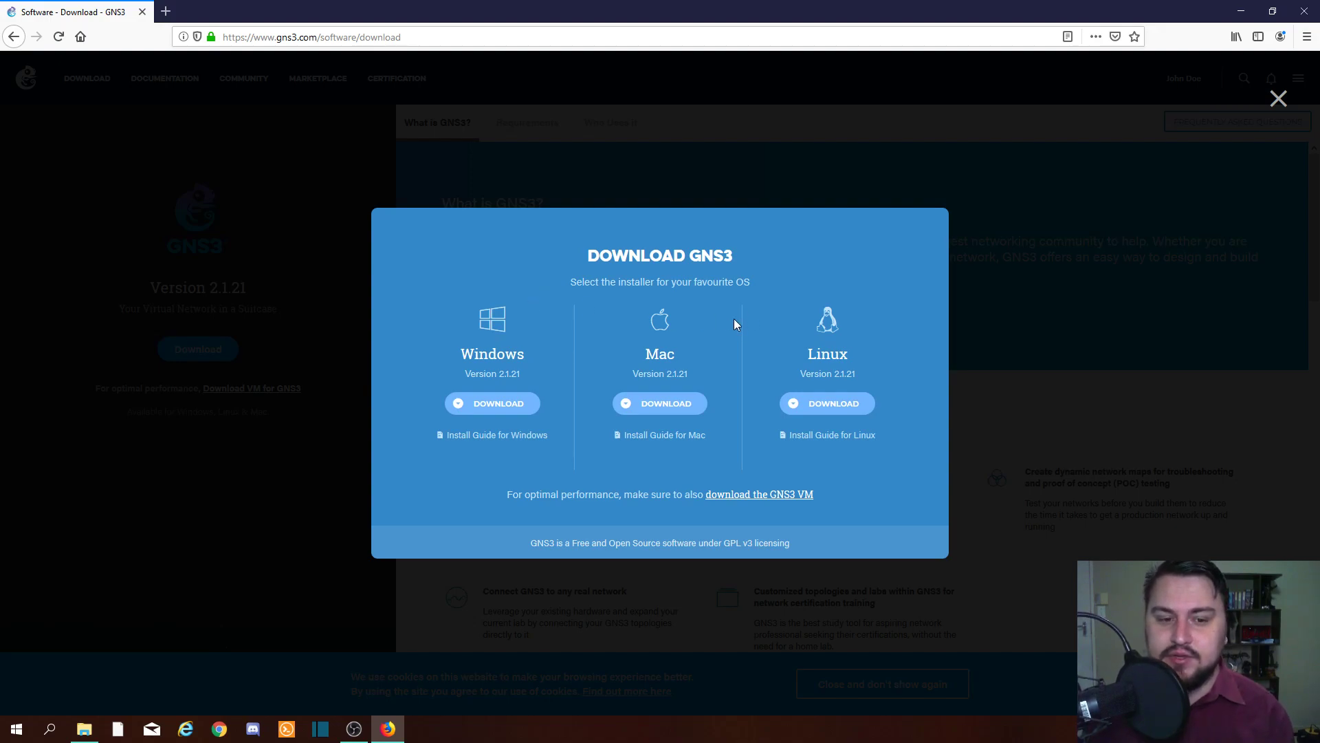
Step: Start the download of the Windows GNS3 2.1.21 installer
left_click(508, 405)
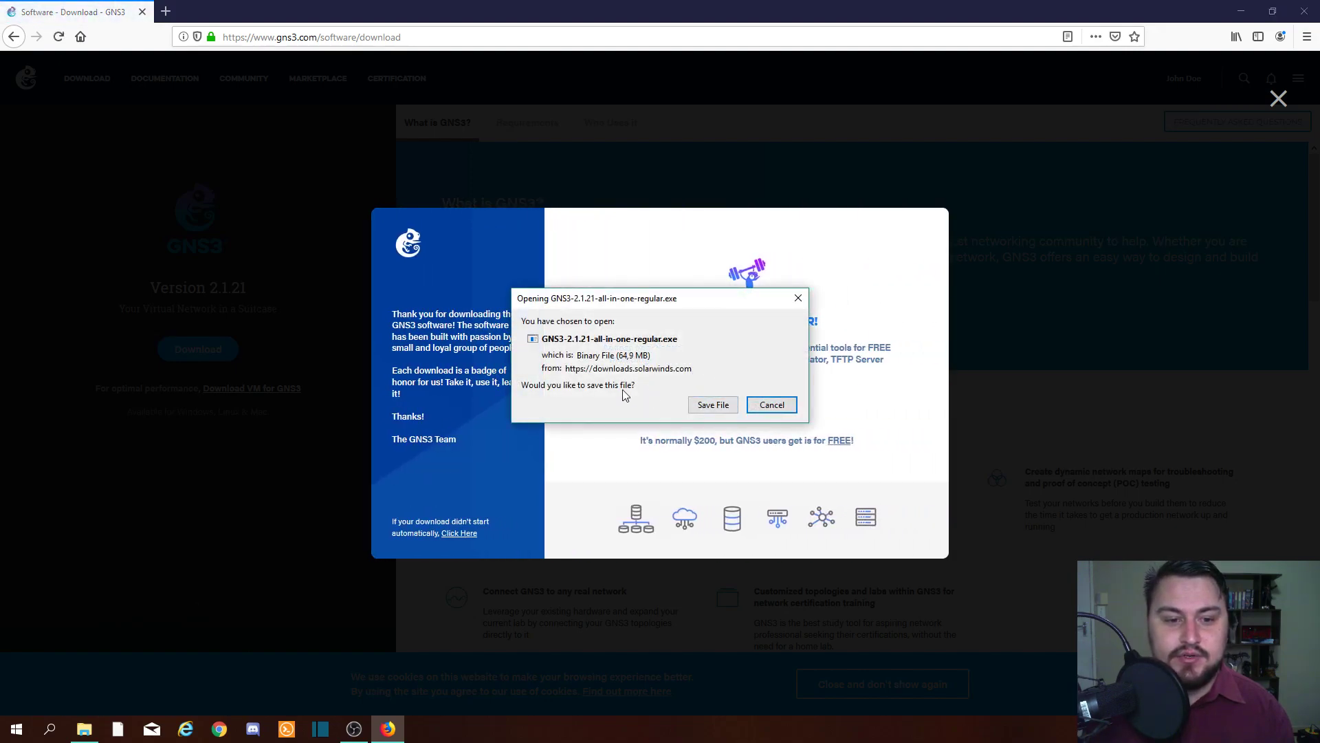
Step: Save GNS3-2.1.21-all-in-one-regular.exe to disk and open the Downloads folder from the taskbar
left_click(708, 405)
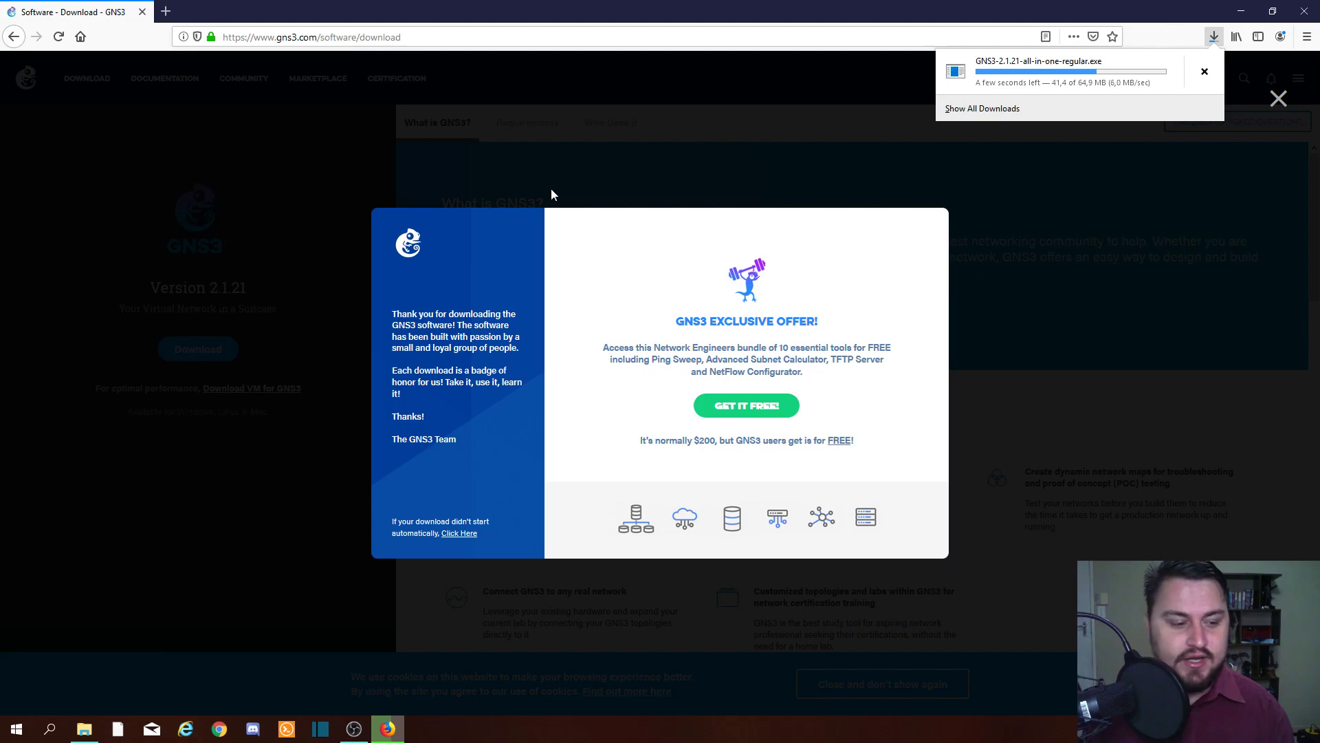
mouse_move(95, 727)
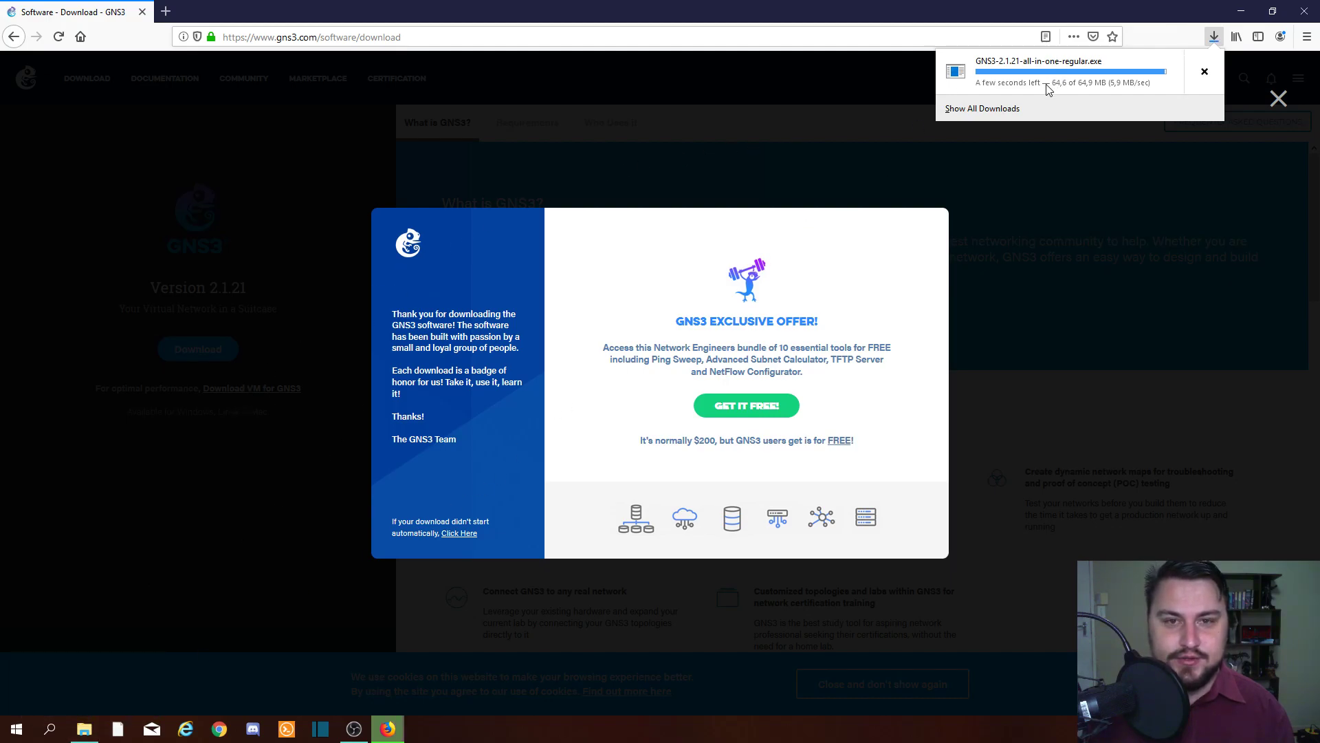
left_click(97, 732)
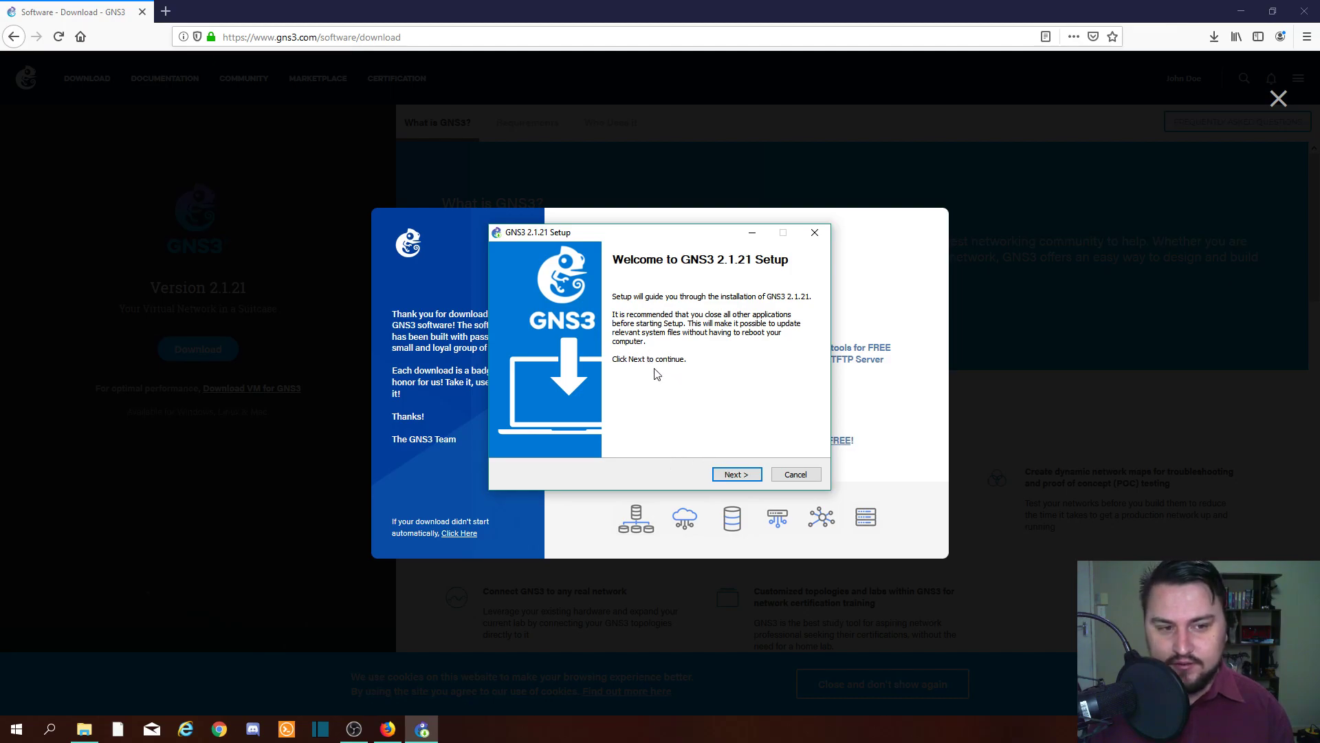
Step: Move past the setup welcome page and accept the GNU General Public License
left_click(728, 474)
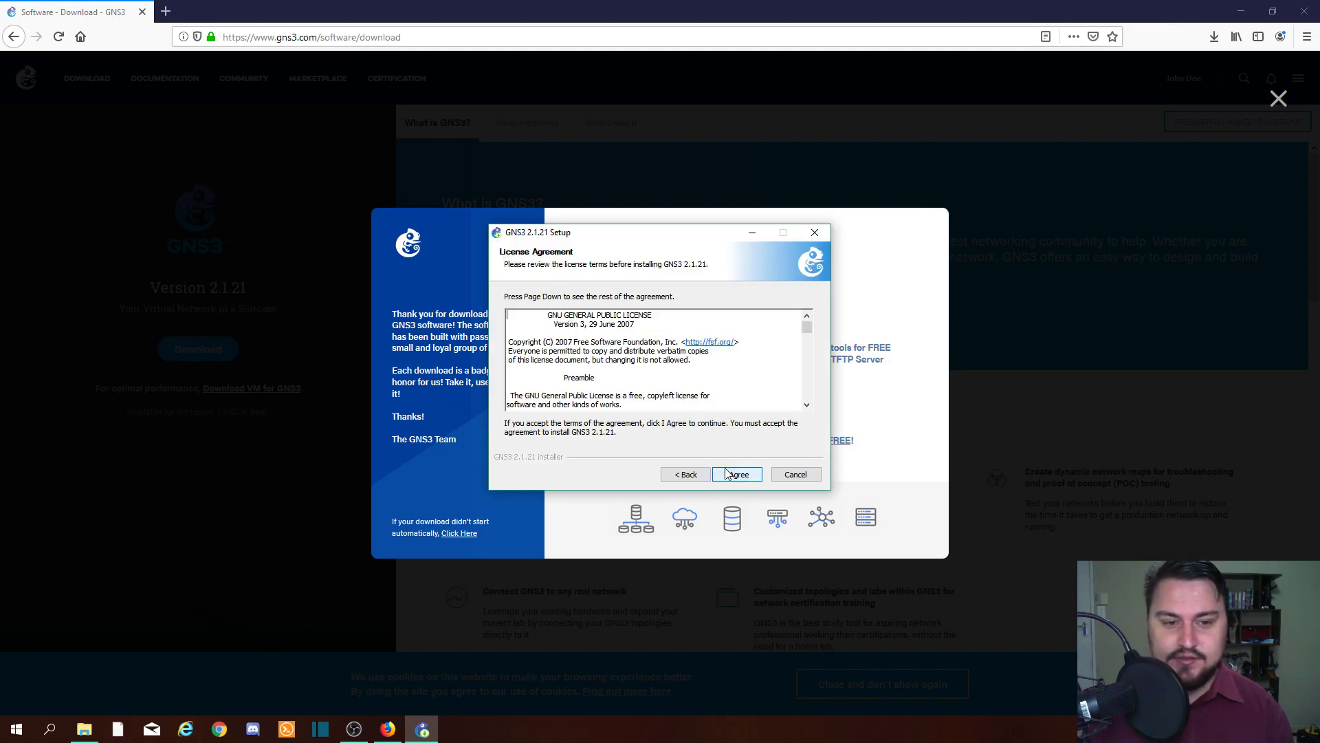
key("Page_Down")
key("Page_Down")
key("Page_Down")
key("Page_Down")
key("Page_Down")
key("Page_Down")
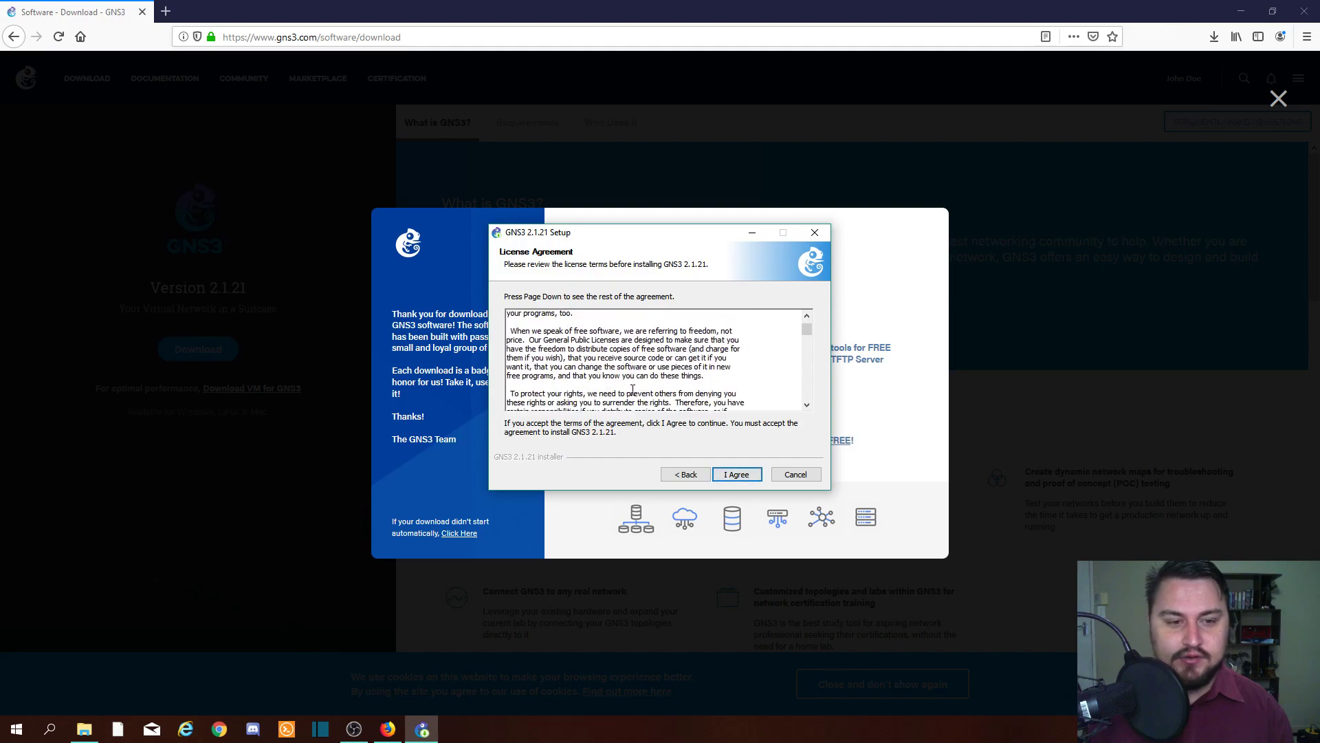
left_click(735, 474)
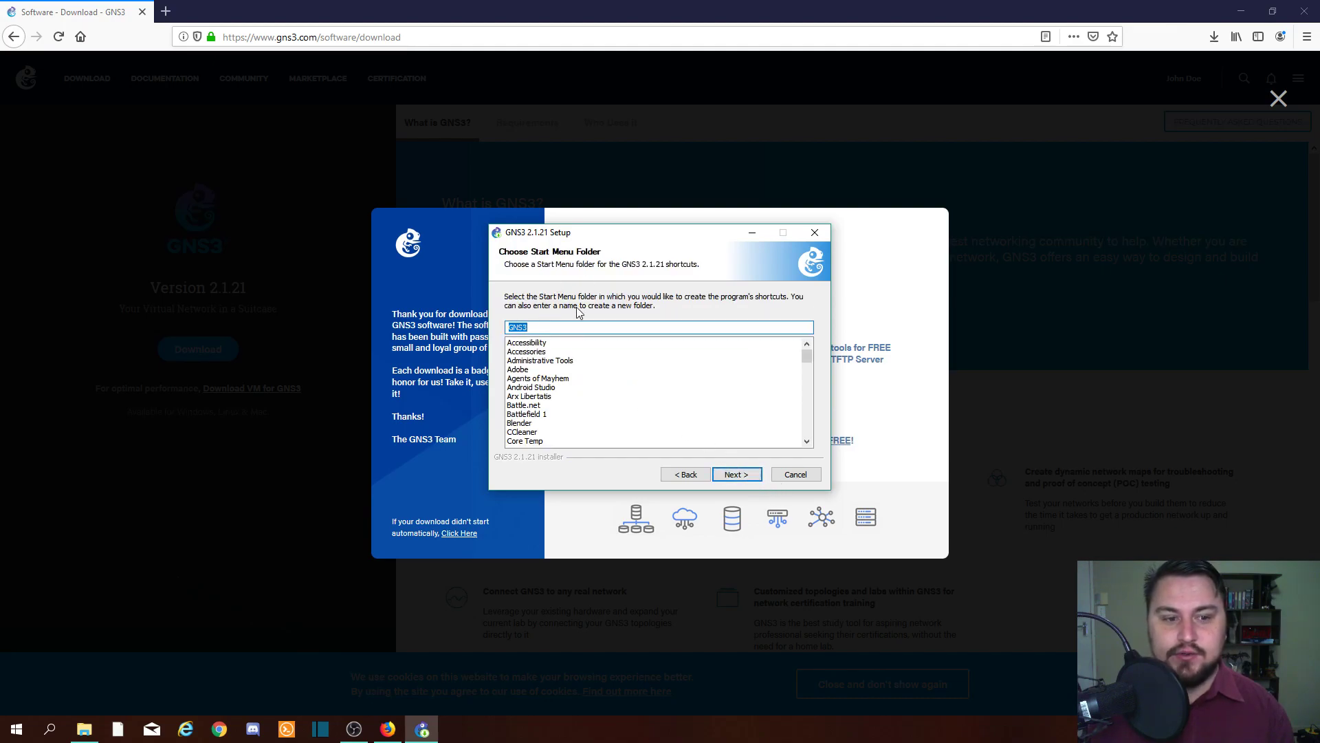
Step: Accept the GNS3 Start Menu folder and the default 237.2 MB component selection
left_click(756, 476)
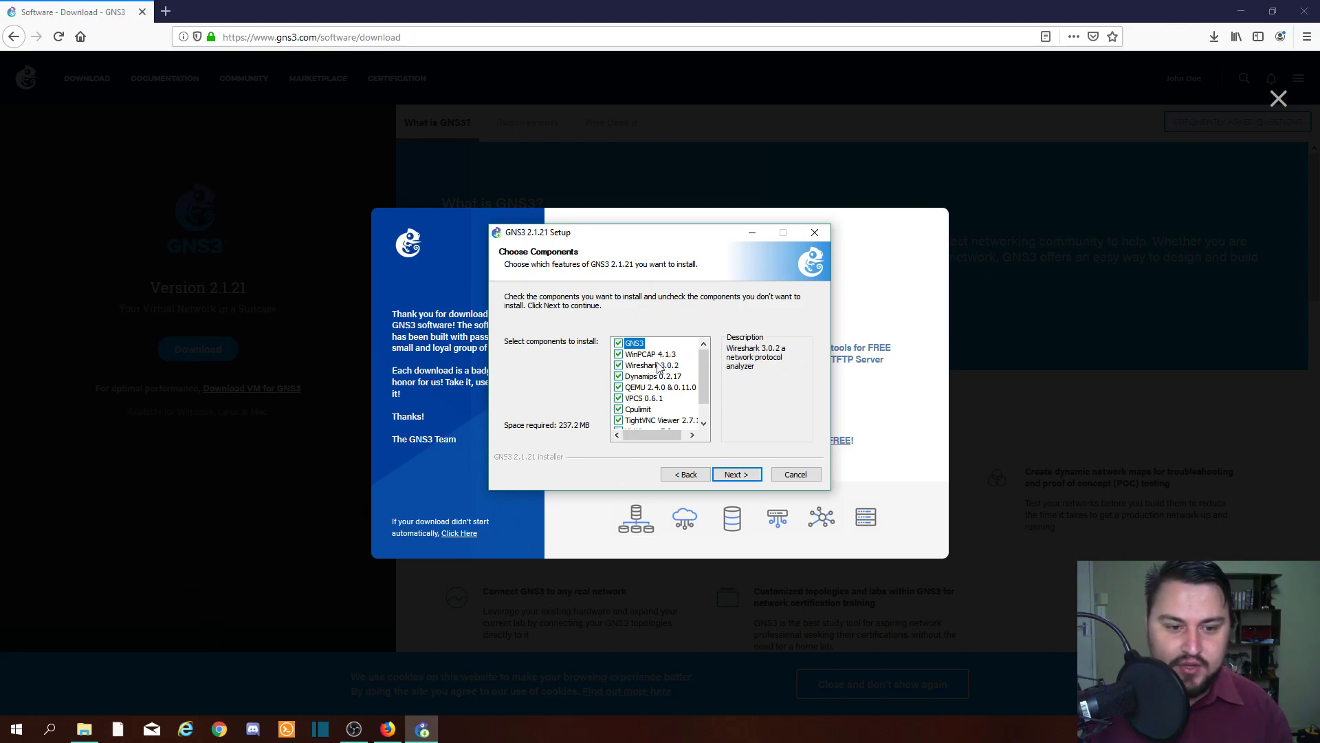
scroll(658, 361, "down", 2)
scroll(643, 365, "up", 2)
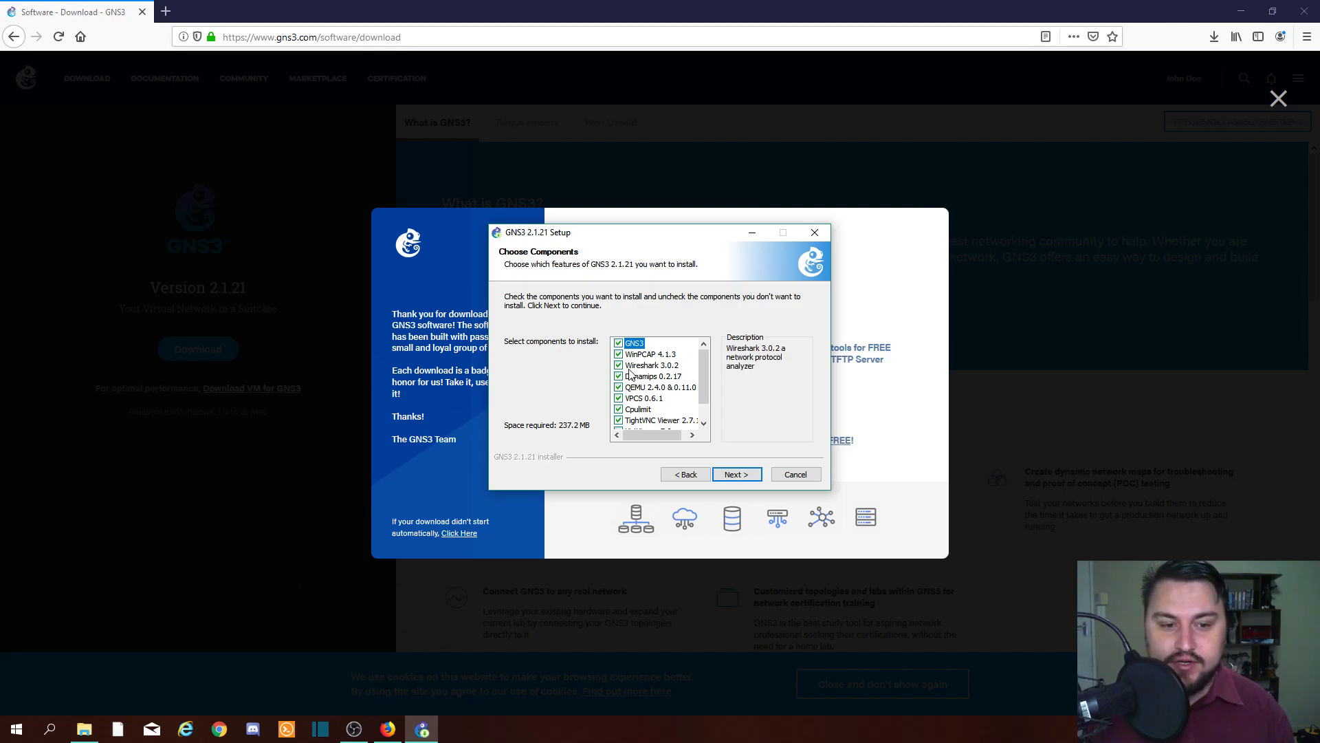
scroll(683, 394, "down", 1)
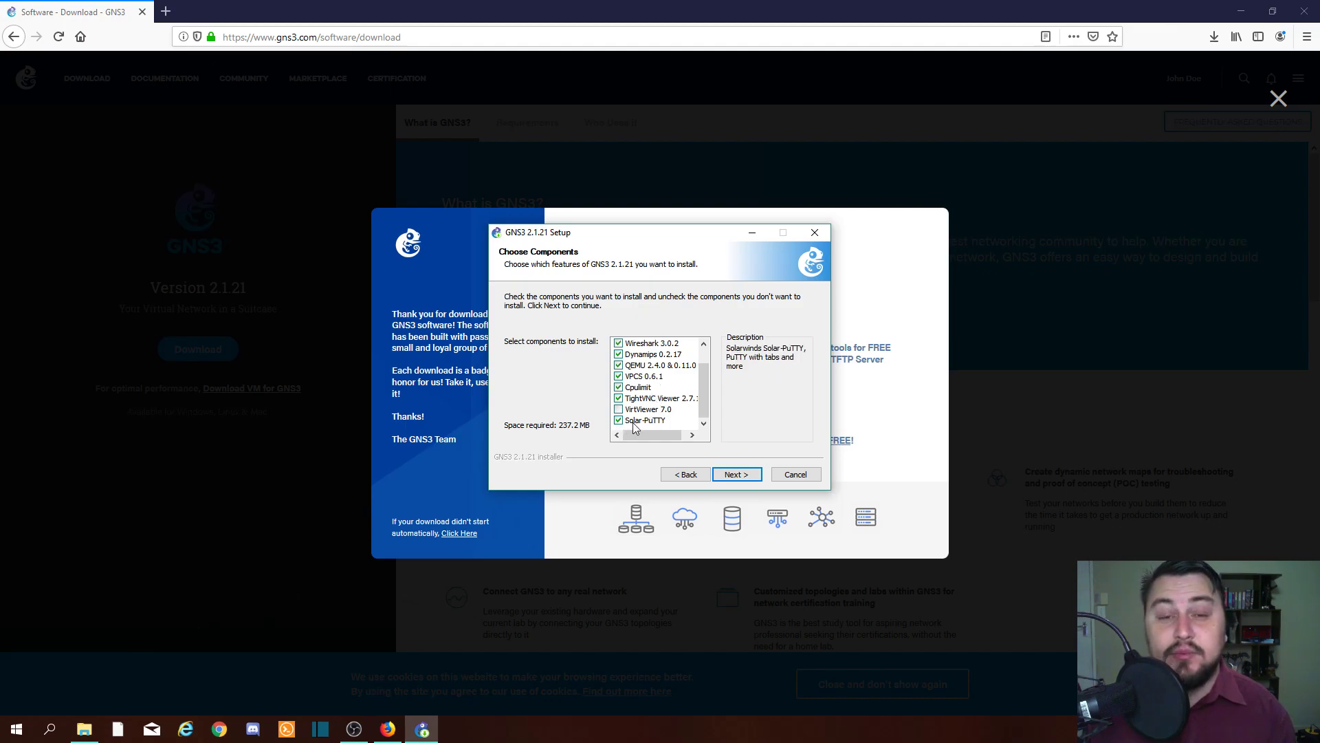
scroll(708, 415, "up", 1)
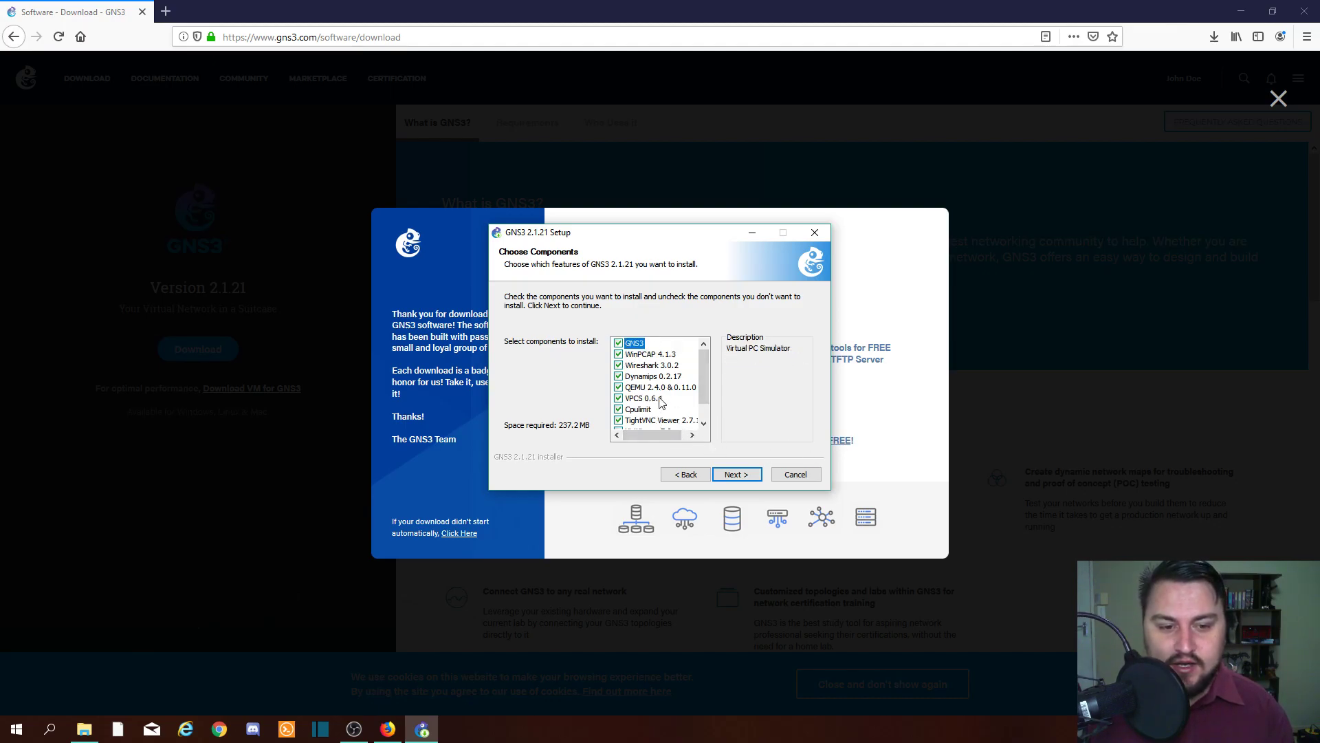
left_click(734, 475)
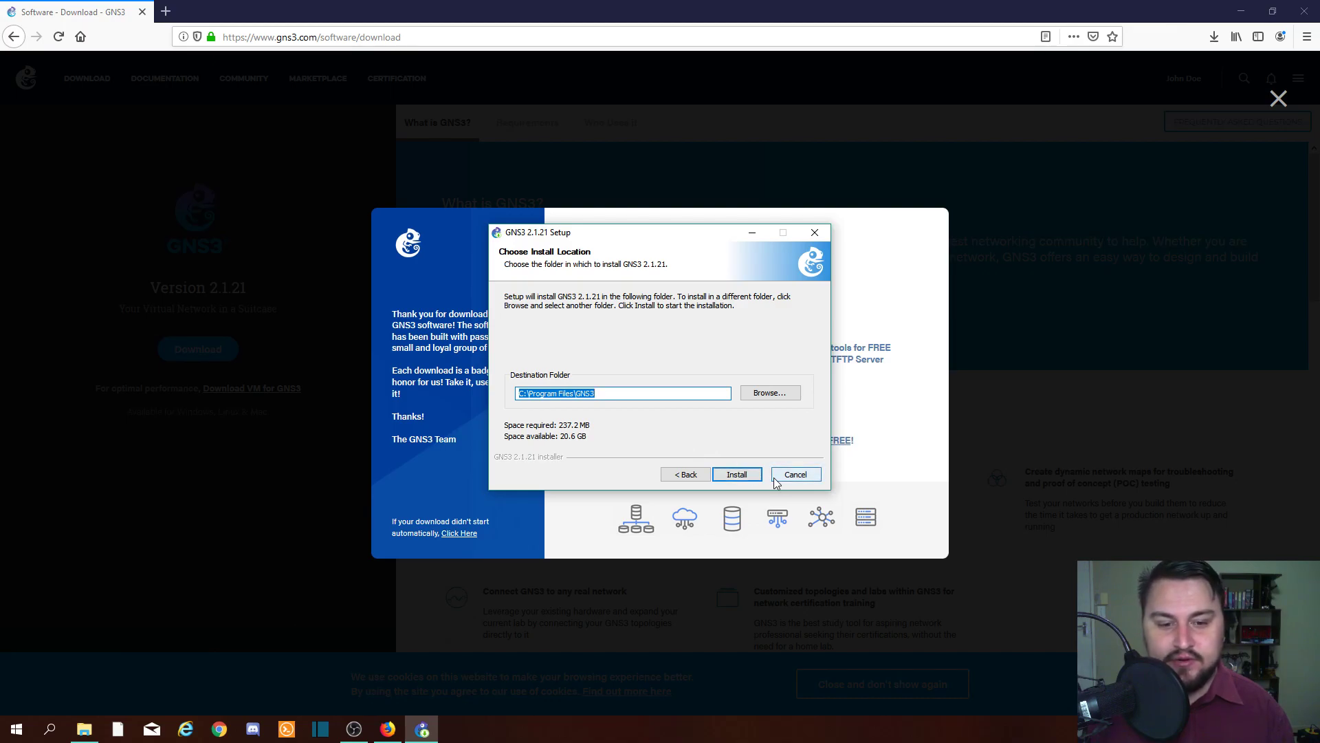
Step: Install GNS3 into C:\Program Files\GNS3 and bring the setup window back to front
left_click(738, 475)
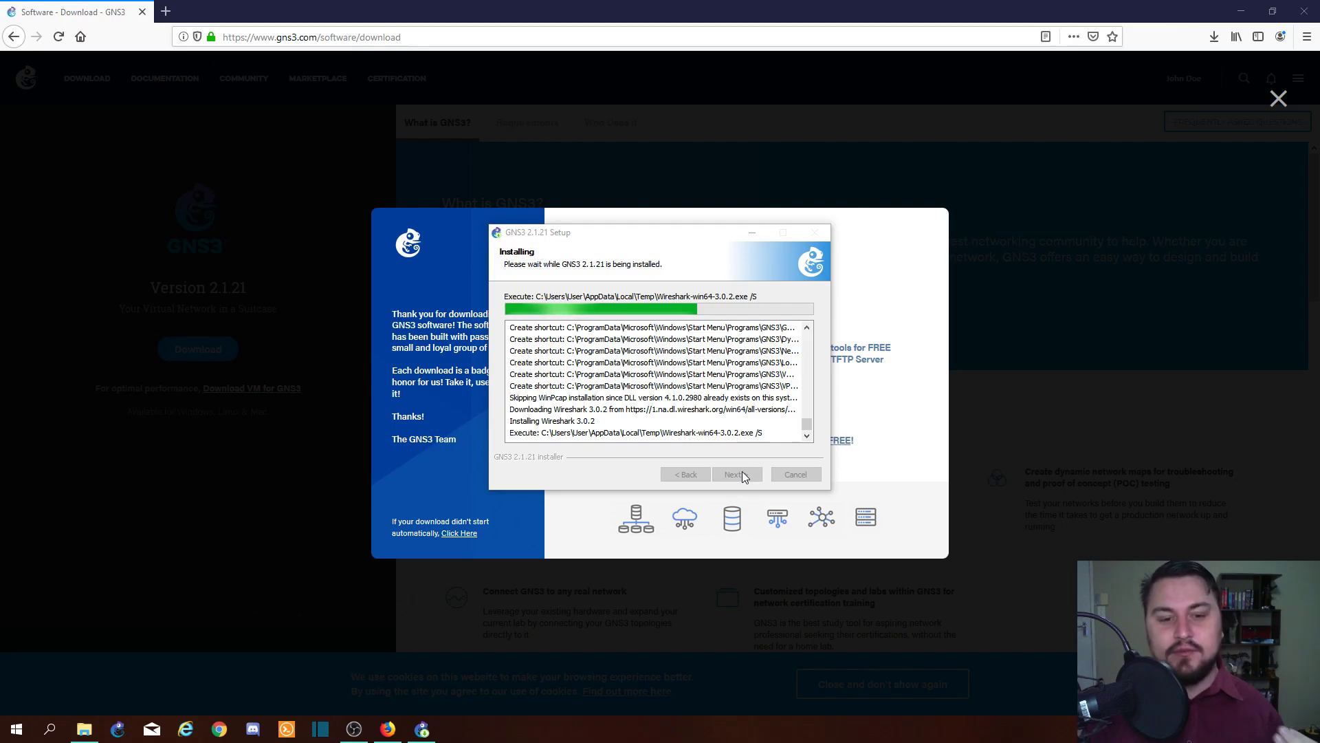
left_click(743, 477)
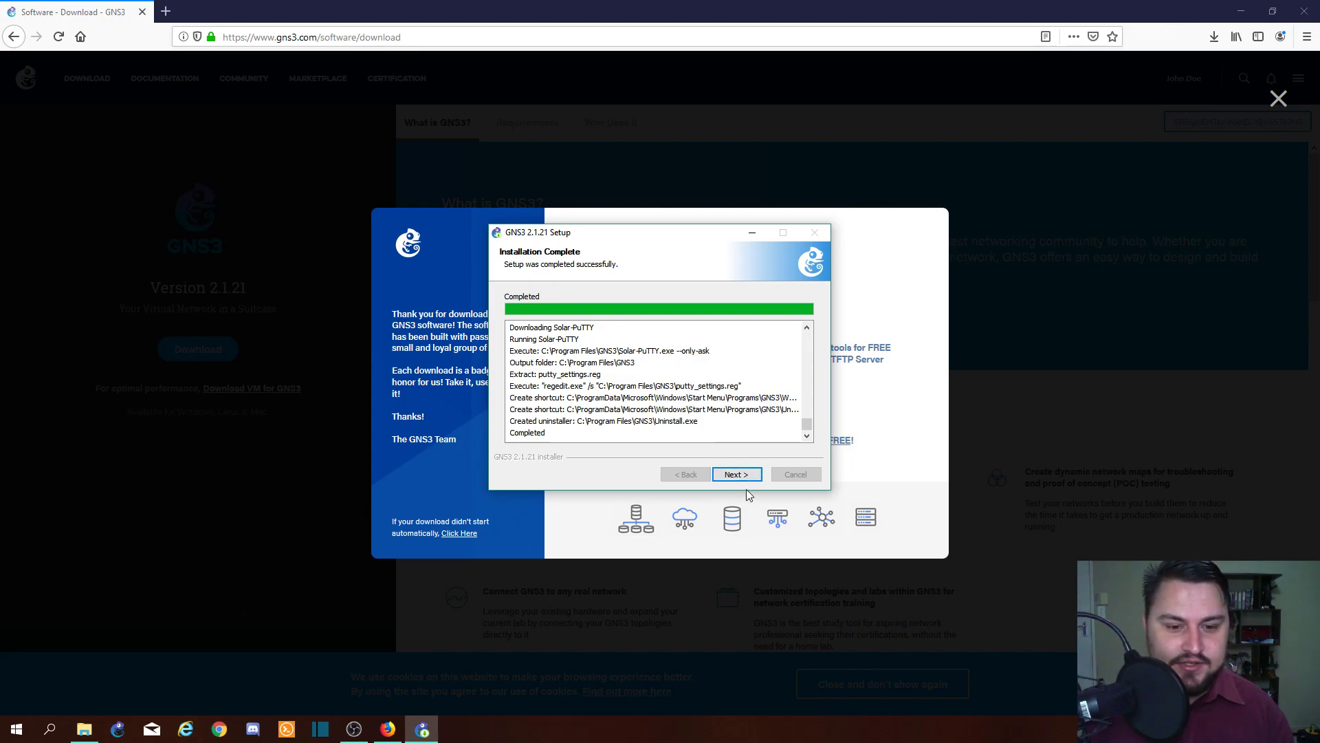
Step: Decline the Solarwinds toolset, untick Start GNS3, and finish the installer
left_click(750, 474)
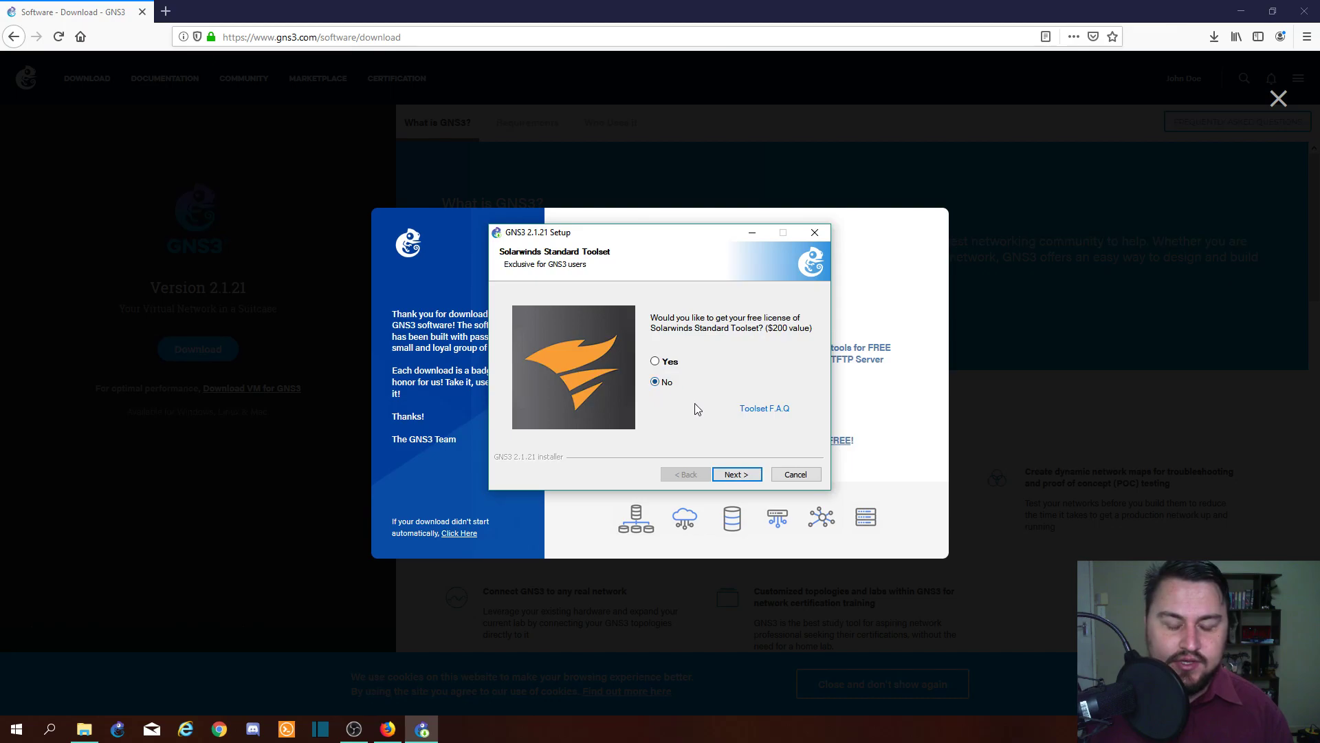
left_click(733, 476)
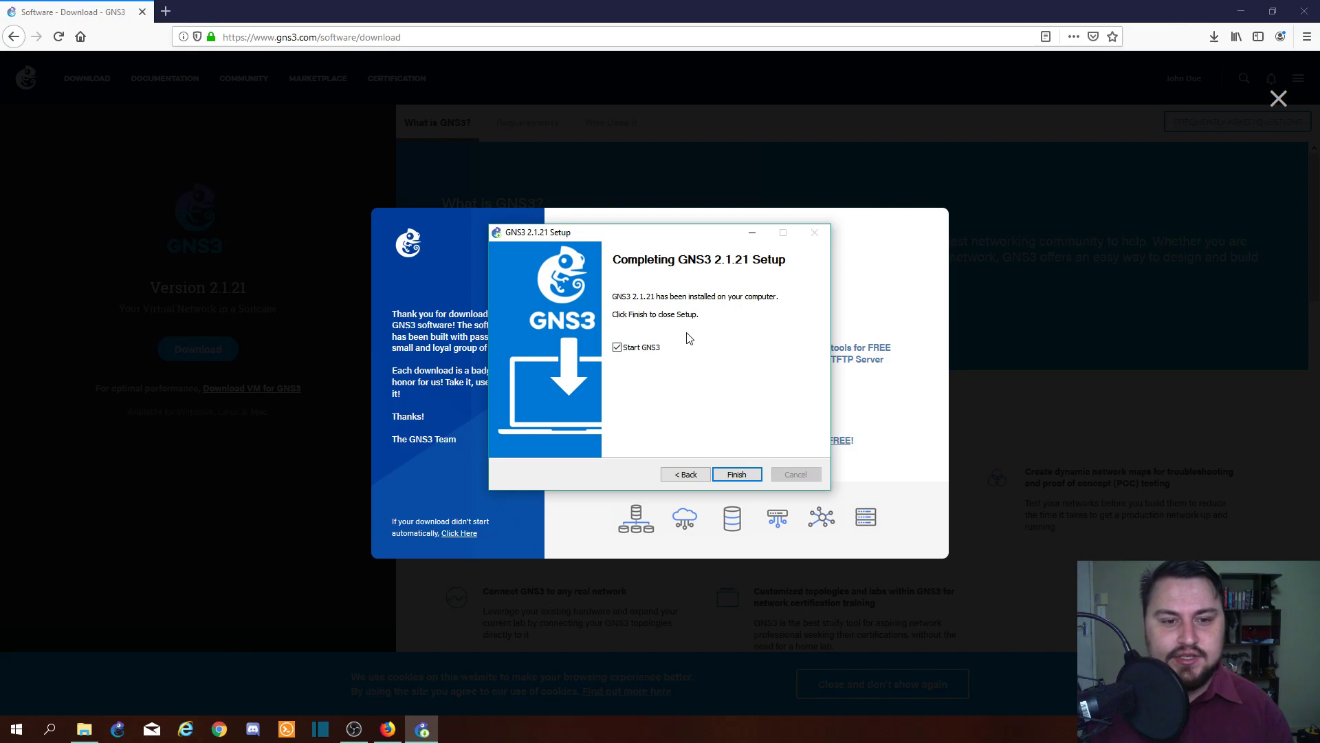
left_click(636, 354)
left_click(737, 475)
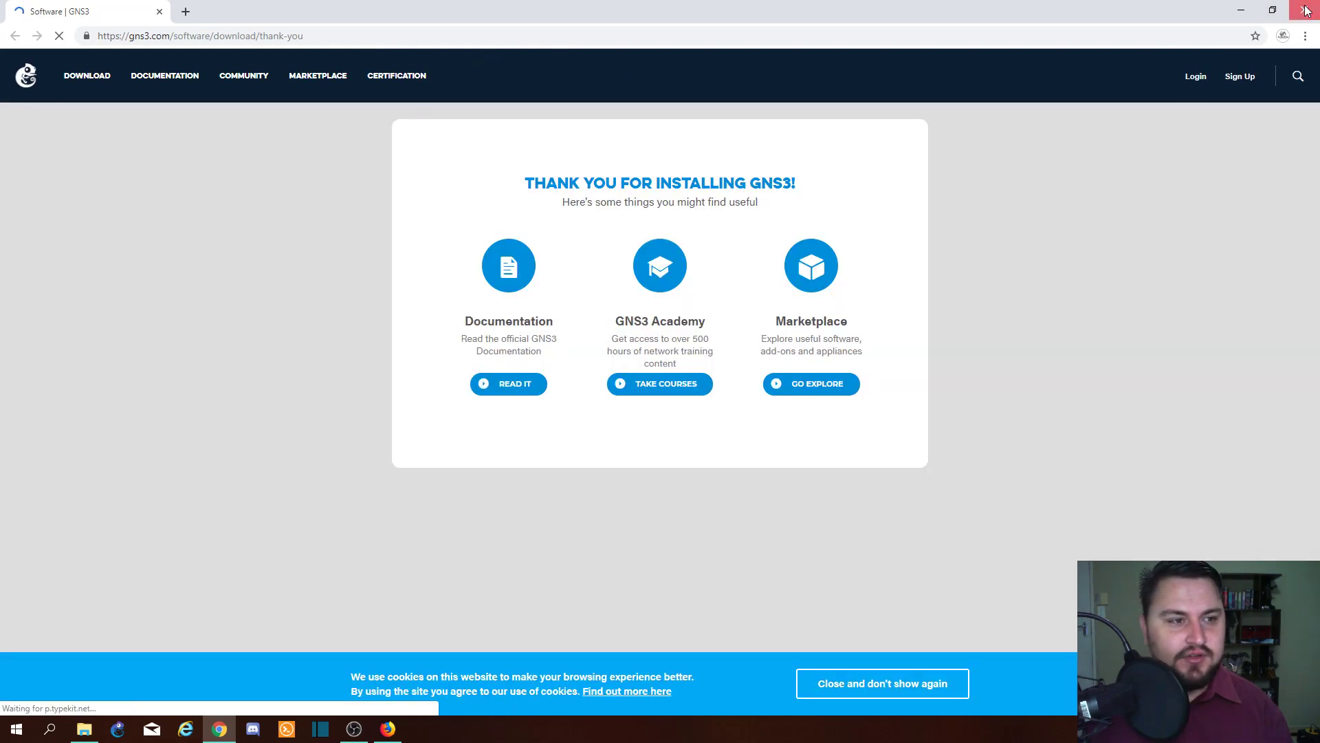
Step: Close Chrome and Firefox, launch GNS3 from a 'gns3' Start search, cancel its wizard, maximise
left_click(1305, 9)
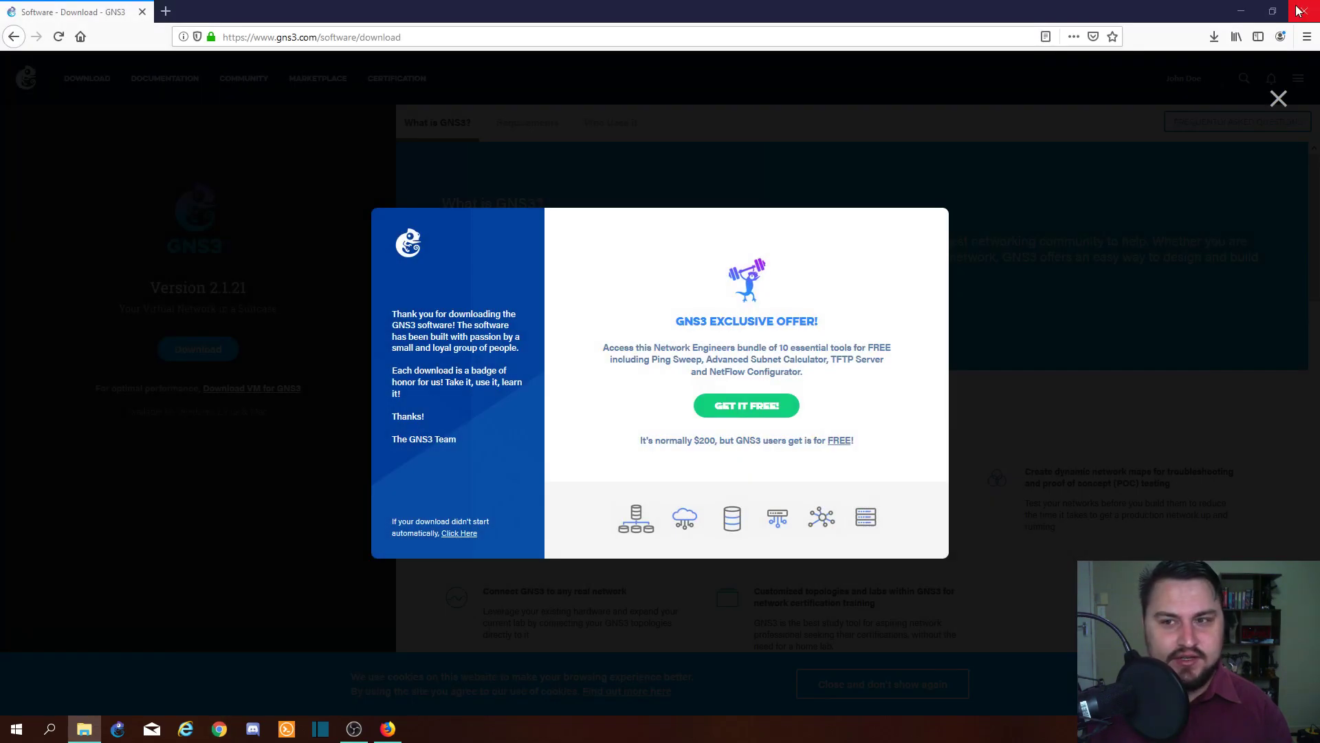
left_click(1302, 11)
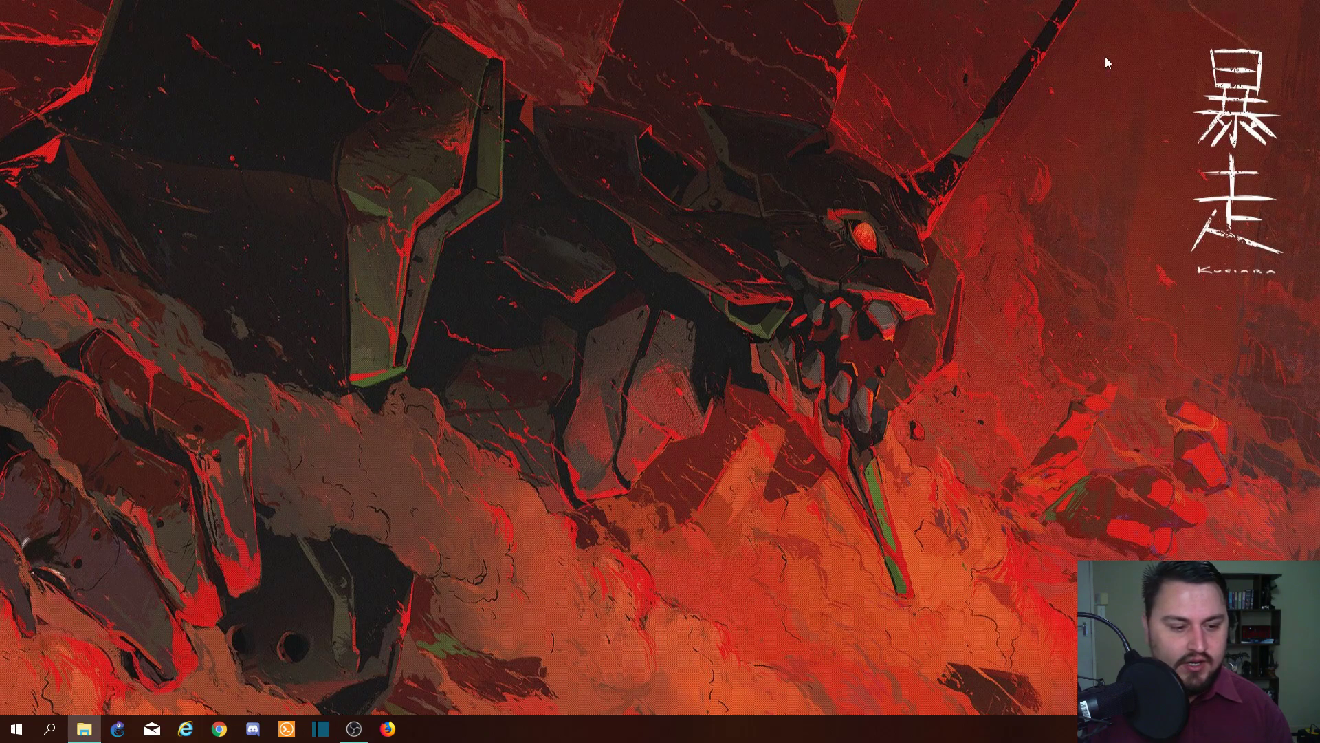
left_click(15, 728)
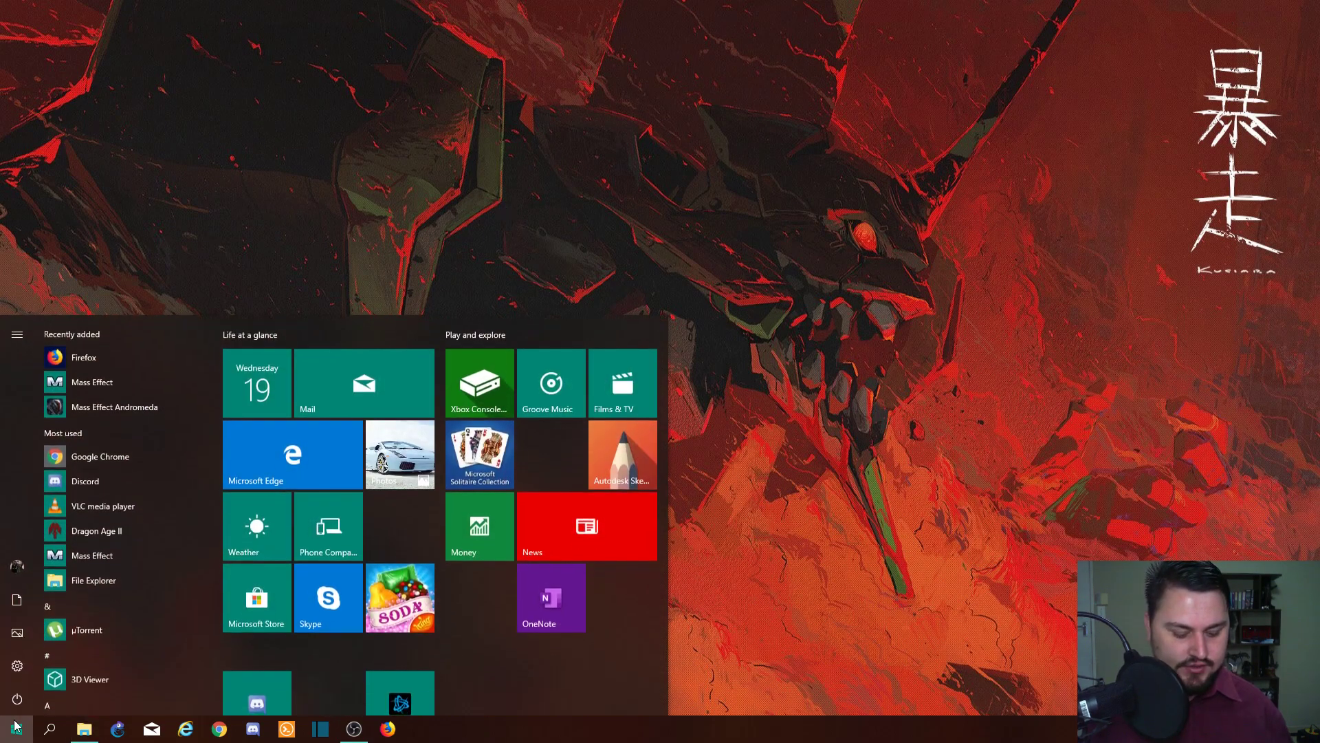
type("gns3")
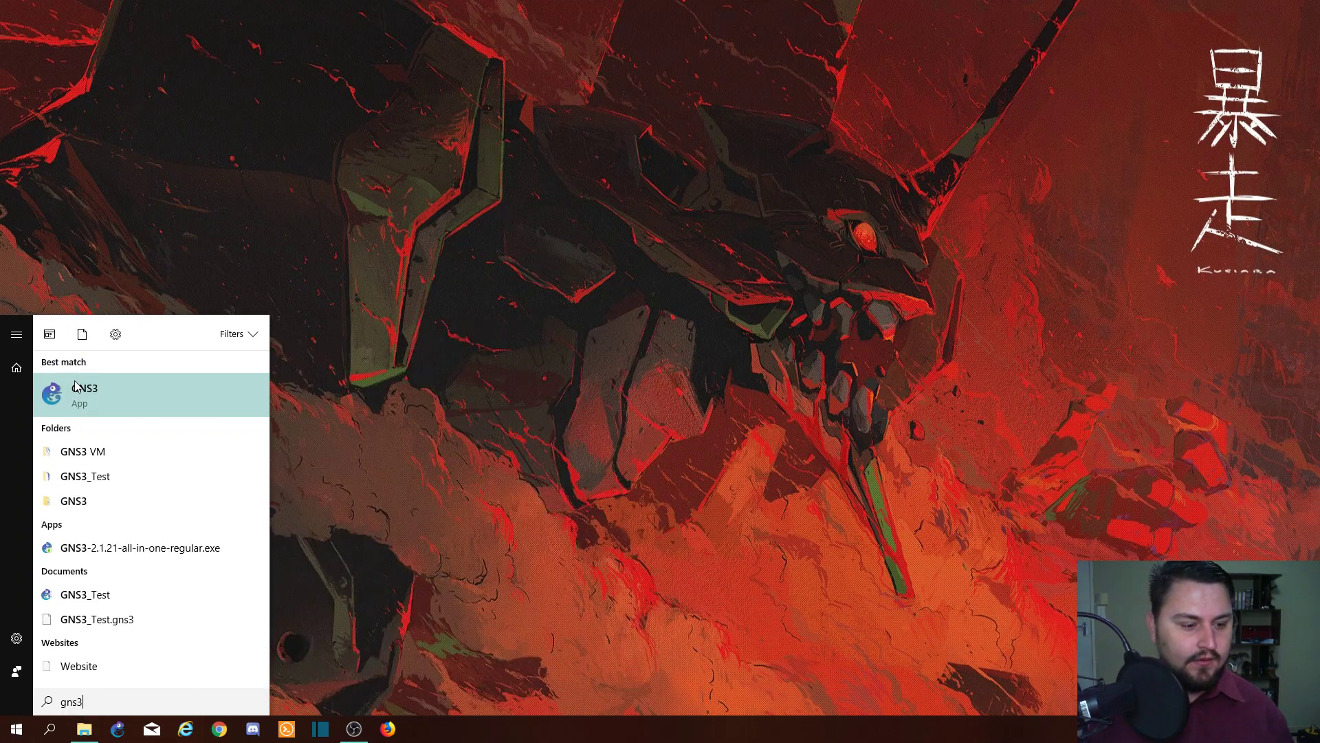
left_click(75, 387)
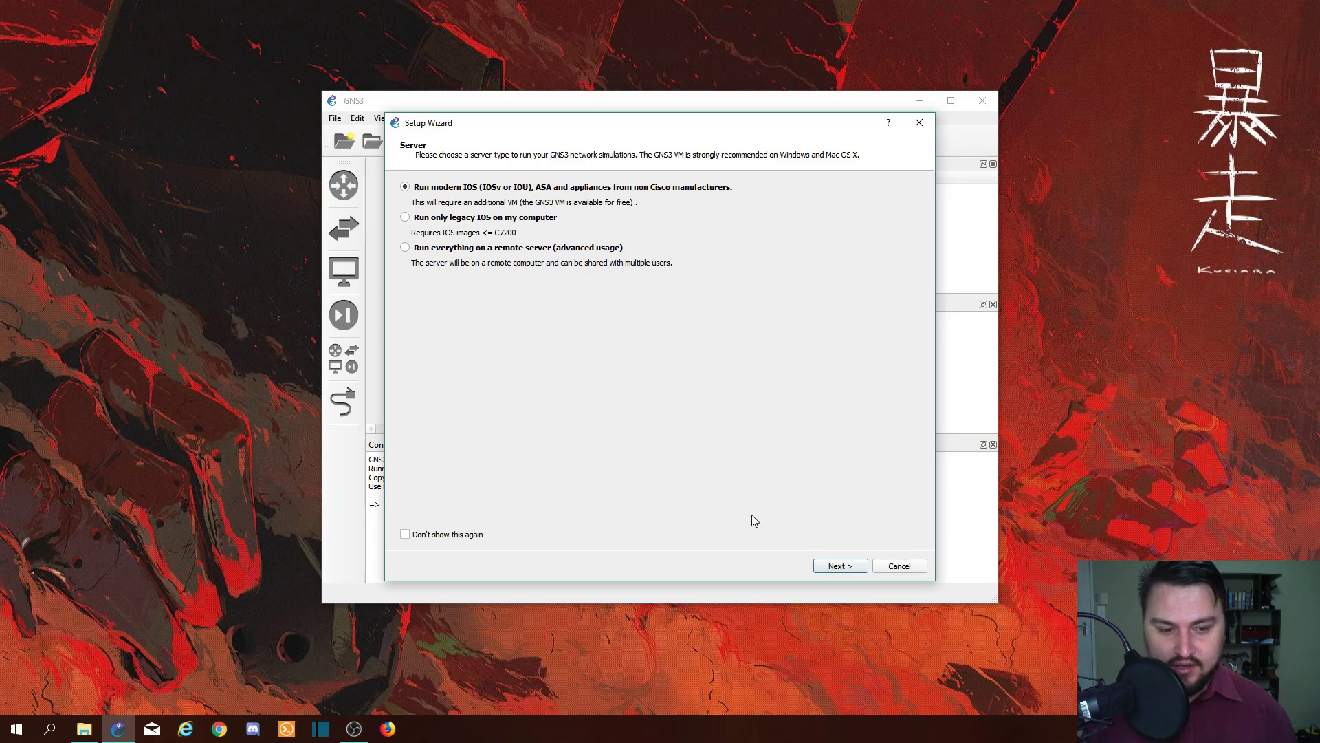
left_click(900, 565)
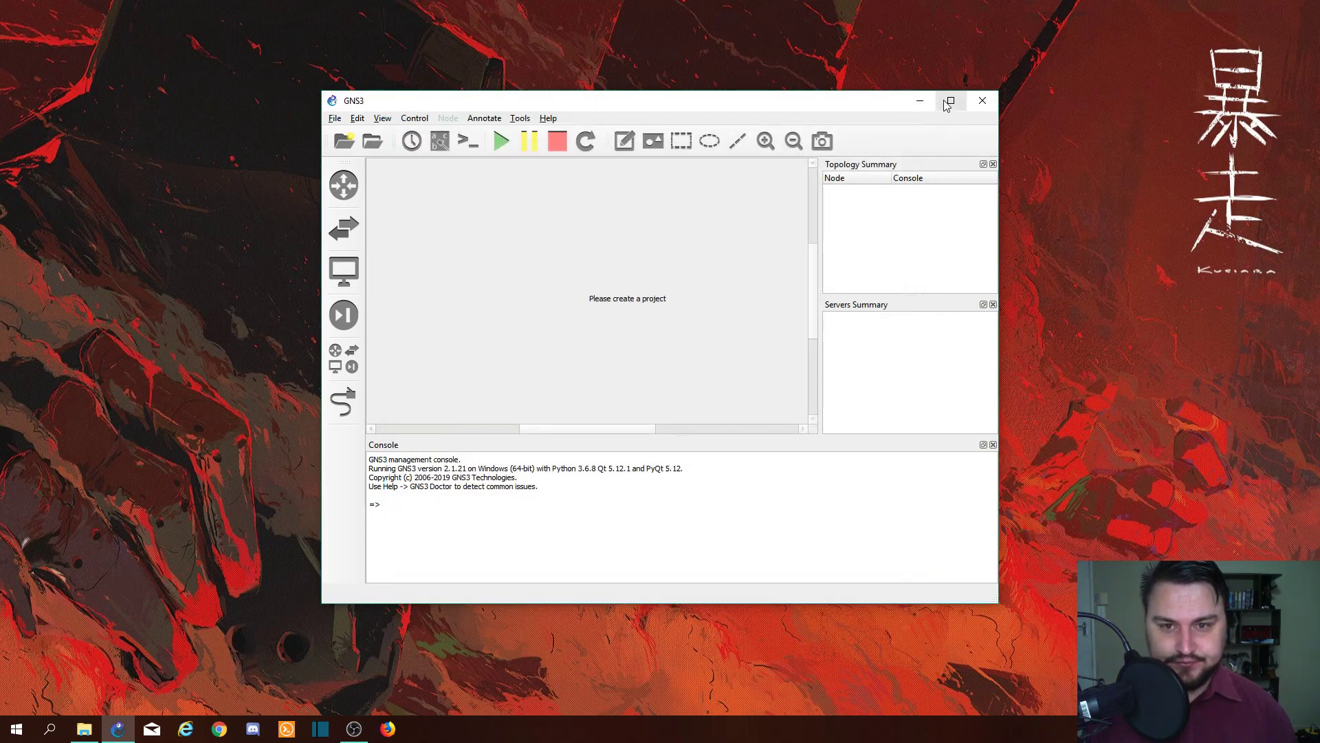
left_click(951, 100)
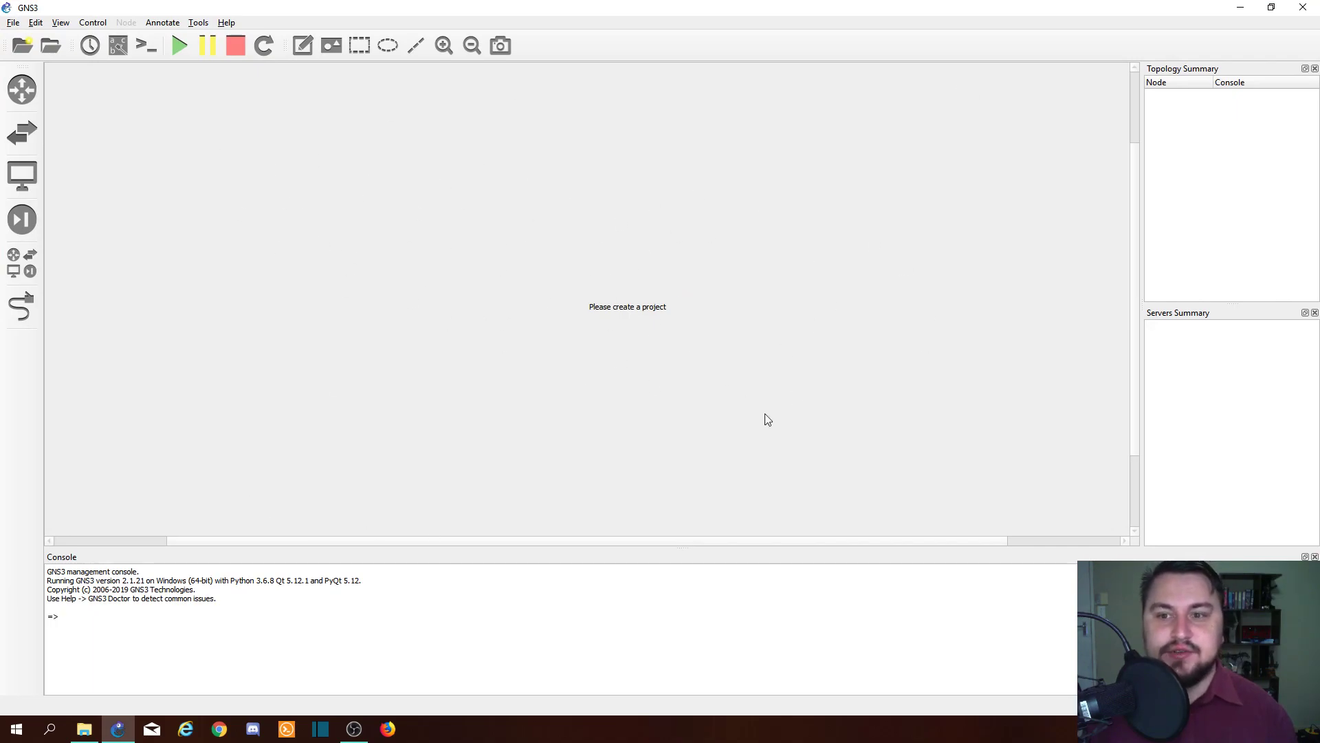
Step: Close the local server dialog, then switch the Preferences interface style from Classic to Charcoal
left_click(34, 23)
mouse_move(61, 23)
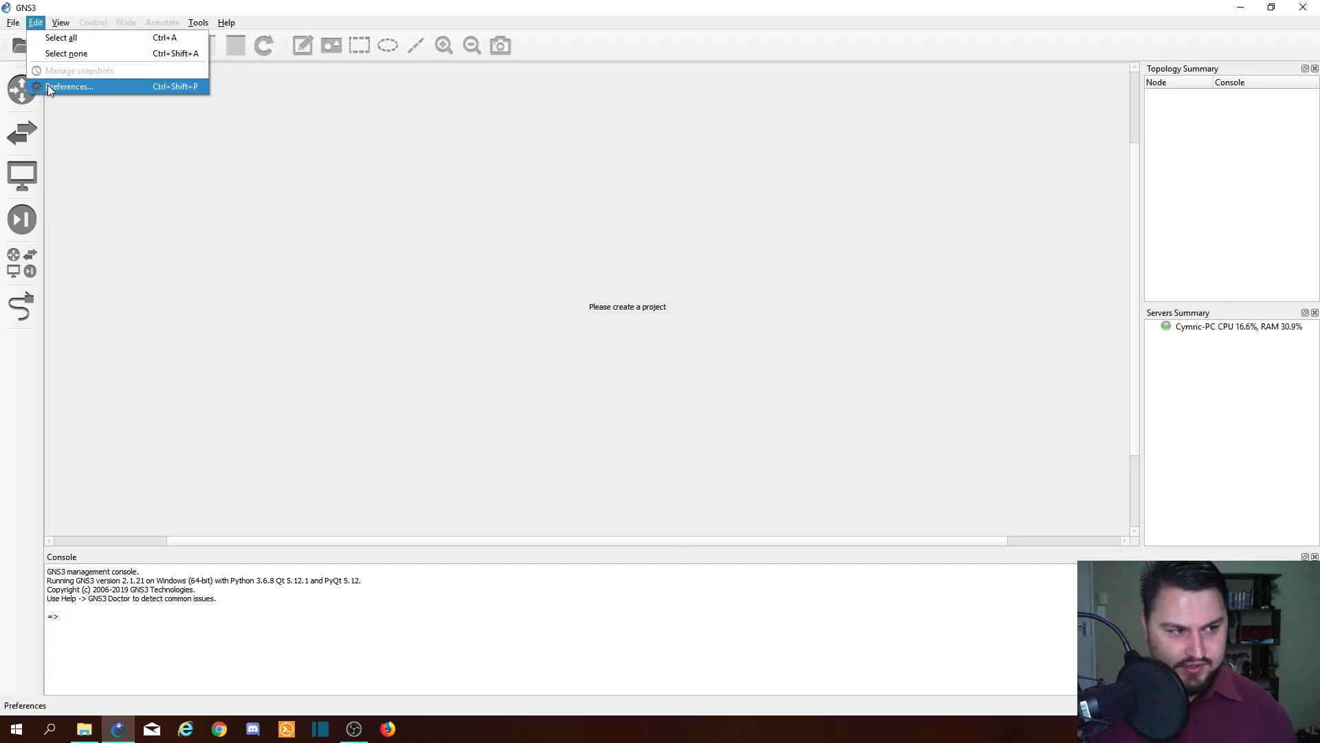
left_click(49, 85)
left_click(527, 383)
left_click(520, 369)
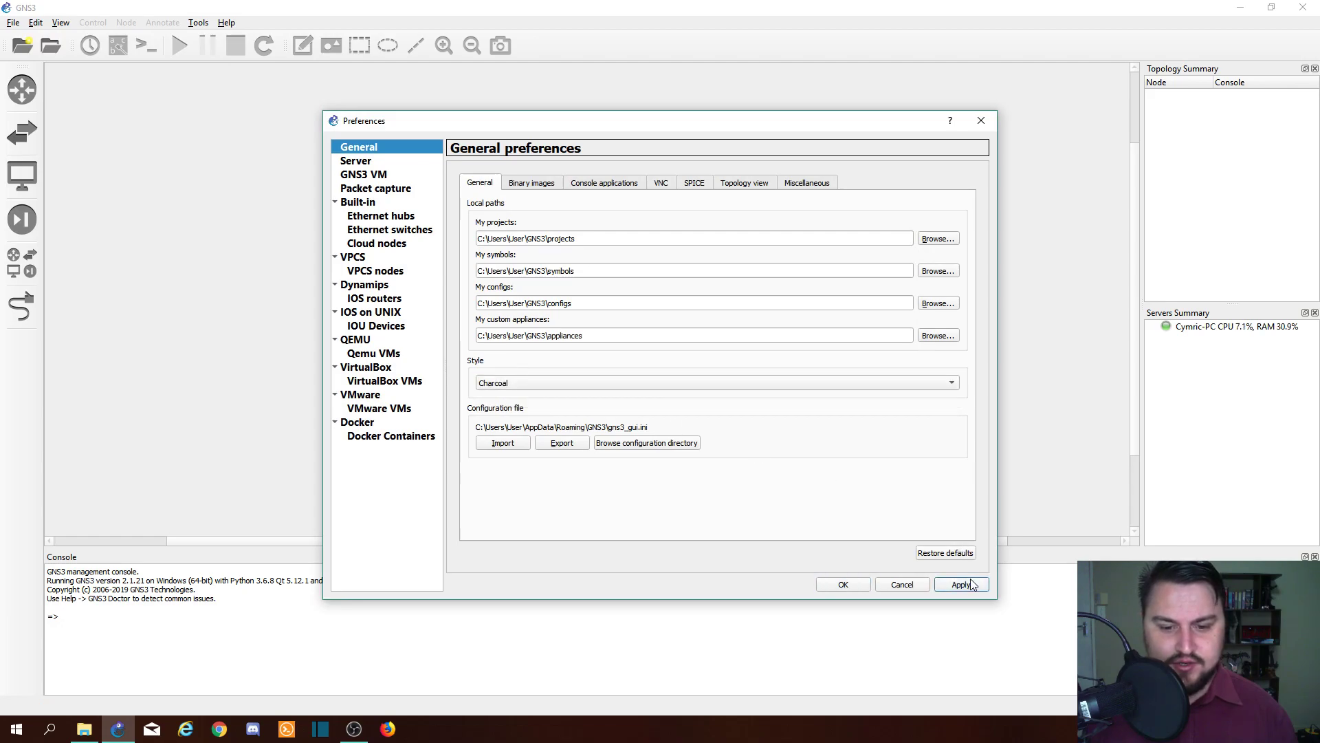
left_click(822, 586)
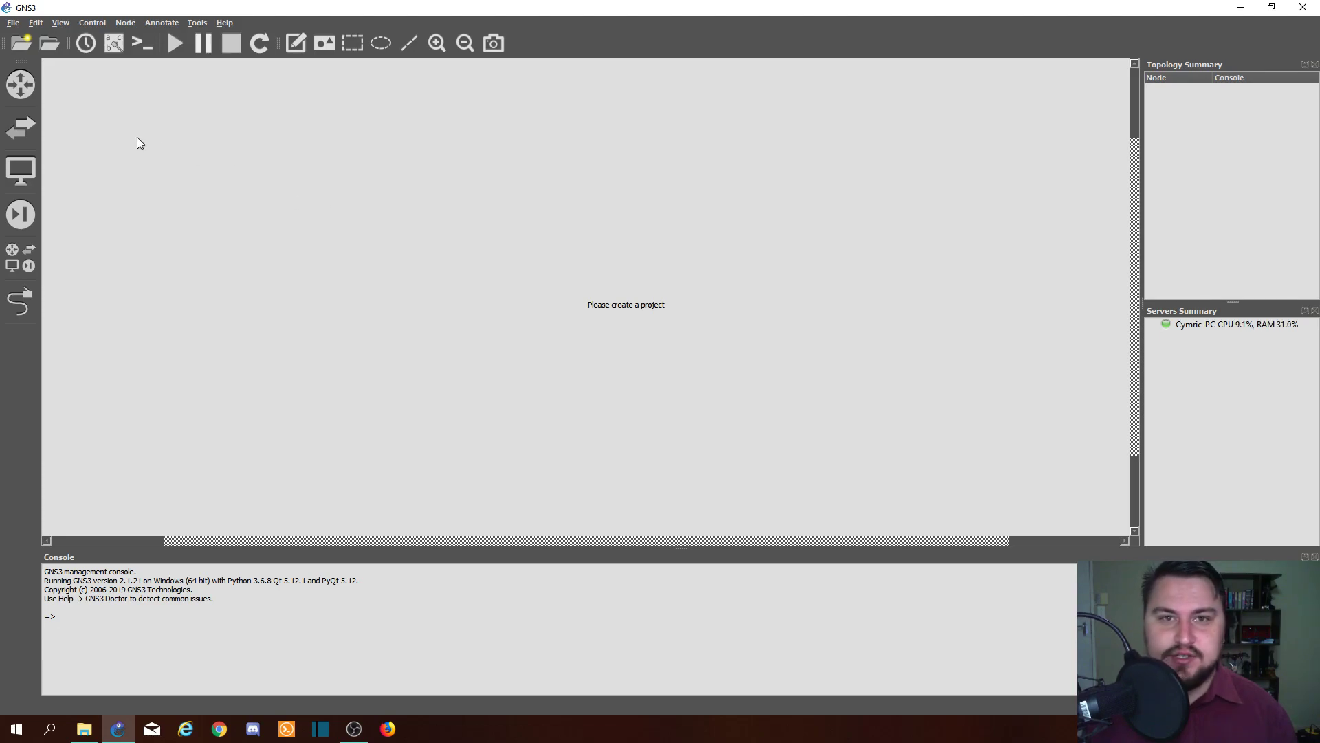
Step: Start a new blank project, replacing the default name with 'New Project'
left_click(17, 42)
double_click(584, 321)
type("New Projec")
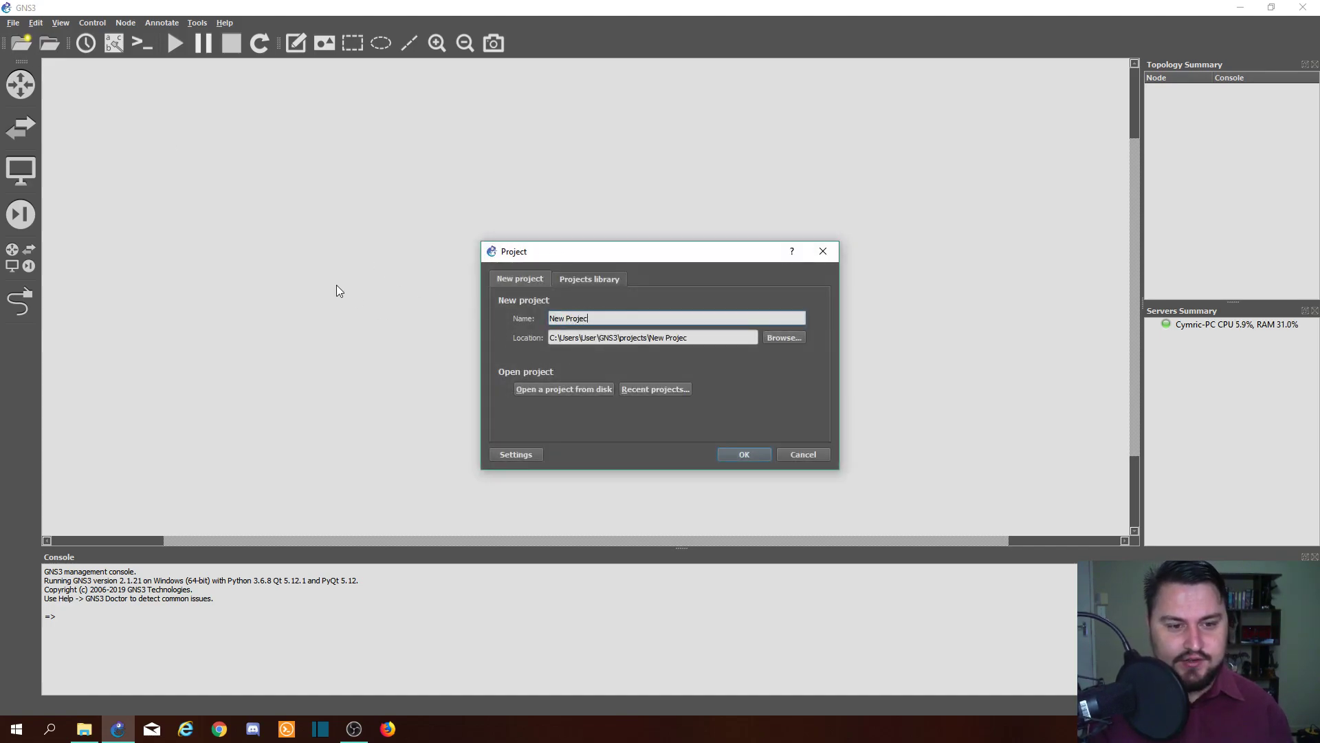
type("t")
key("Return")
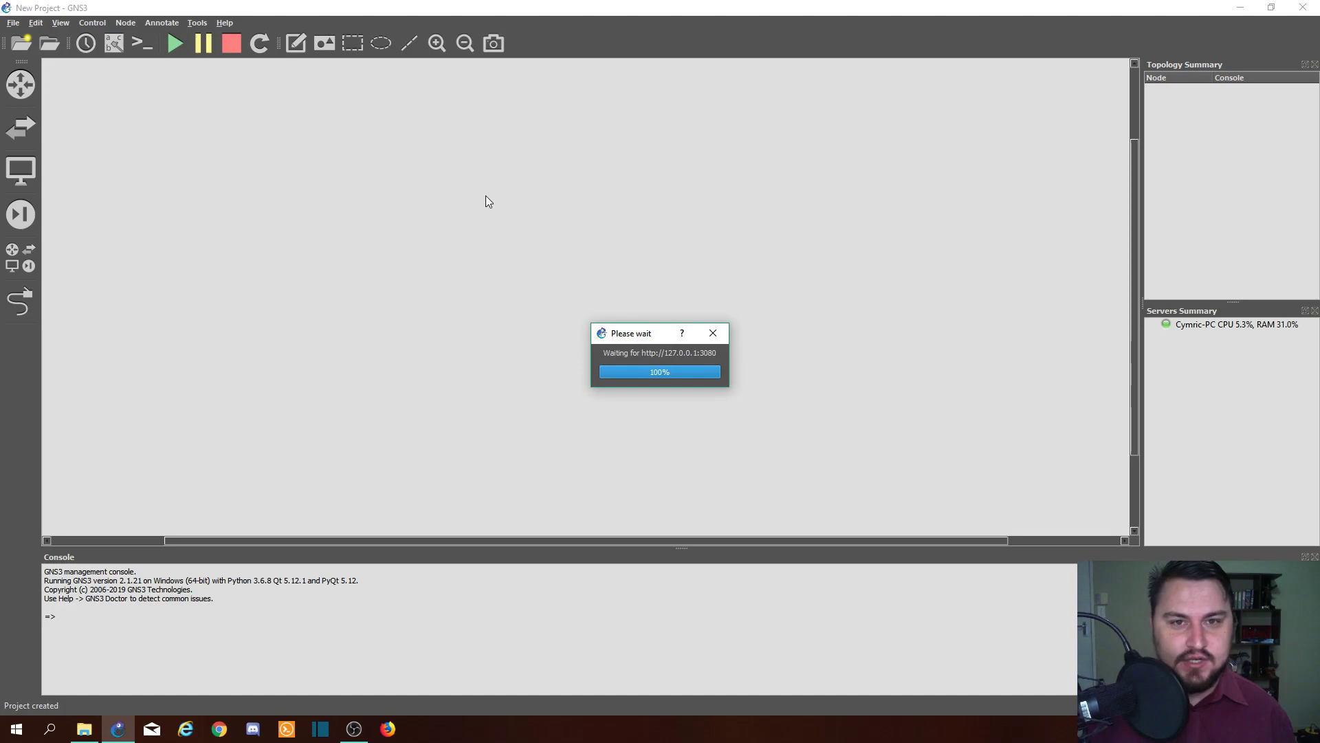
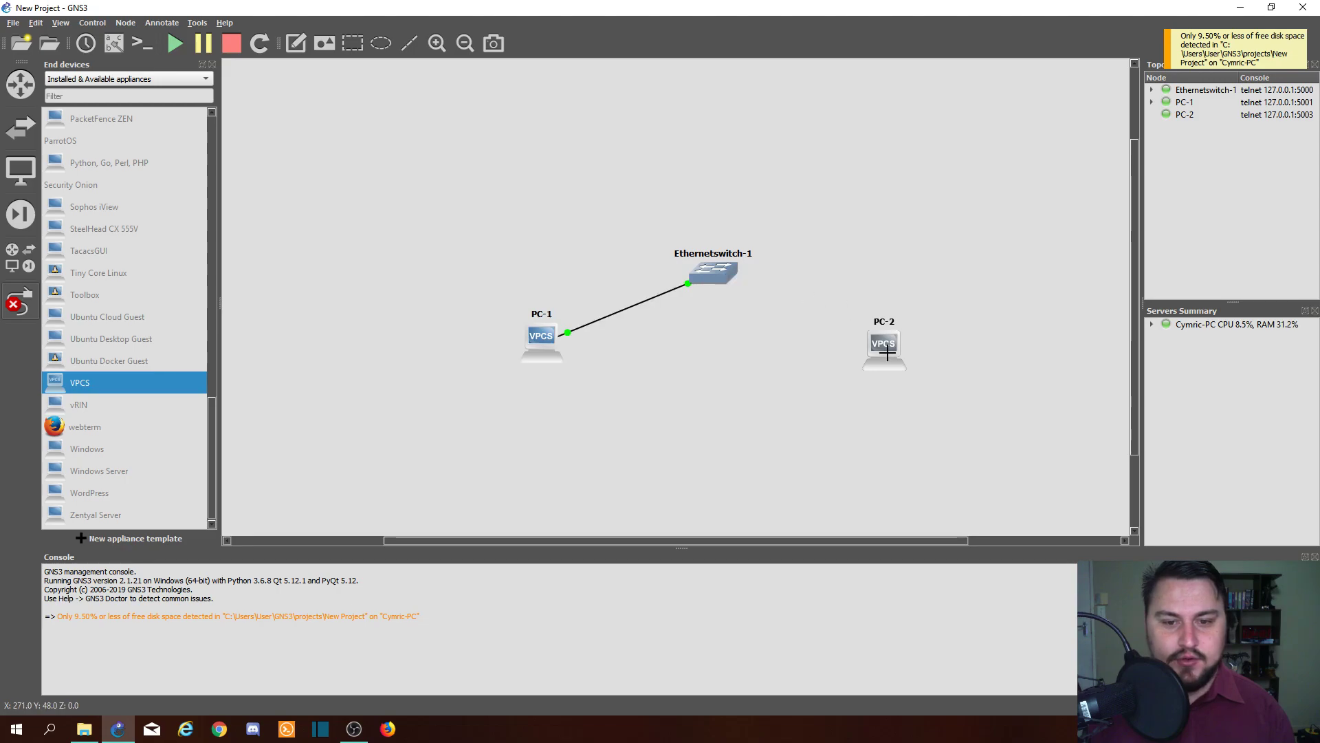
Step: Finish PC-1's link to the switch, cable PC-2 to switch port Ethernet1, and open PC-1's console
left_click(884, 353)
left_click(908, 361)
left_click(722, 275)
left_click(768, 303)
key("Escape")
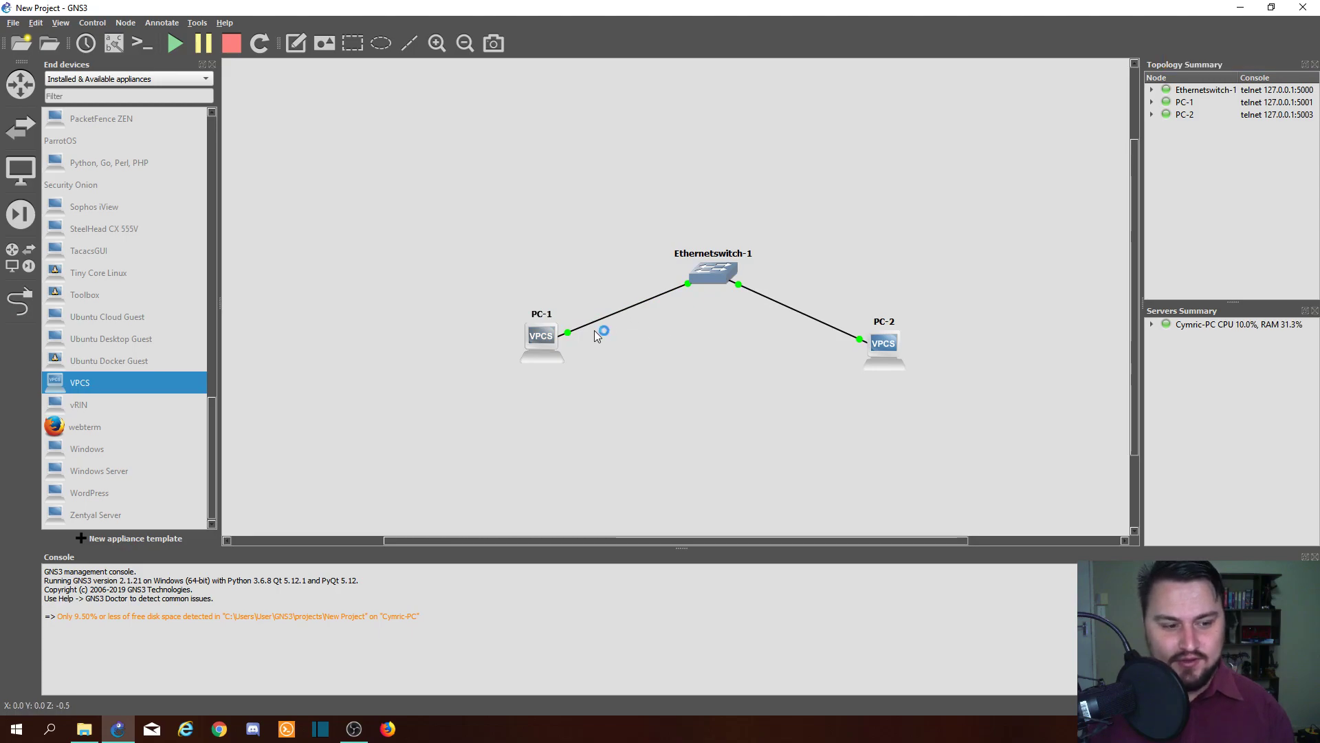
double_click(535, 328)
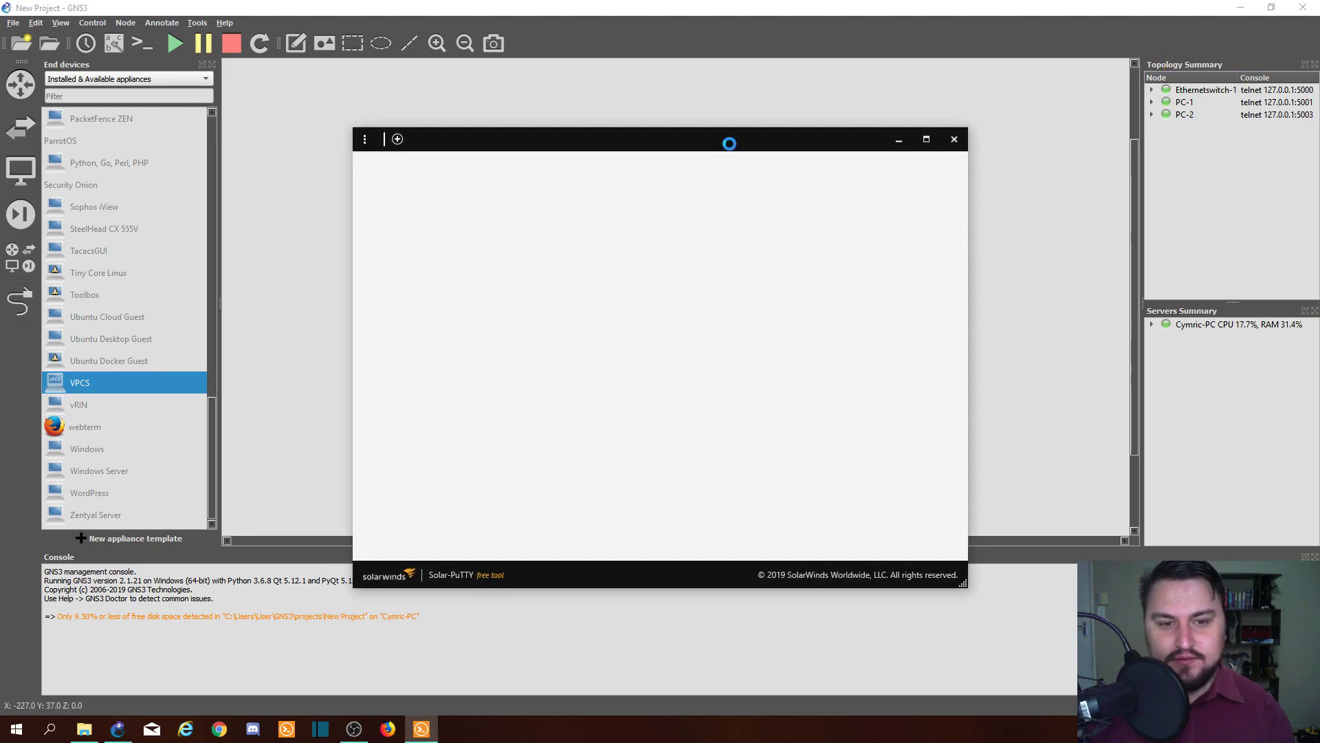
Step: Reposition the PC-1 console window and view the VPCS command list and ip usage help
left_click_drag(674, 146, 631, 170)
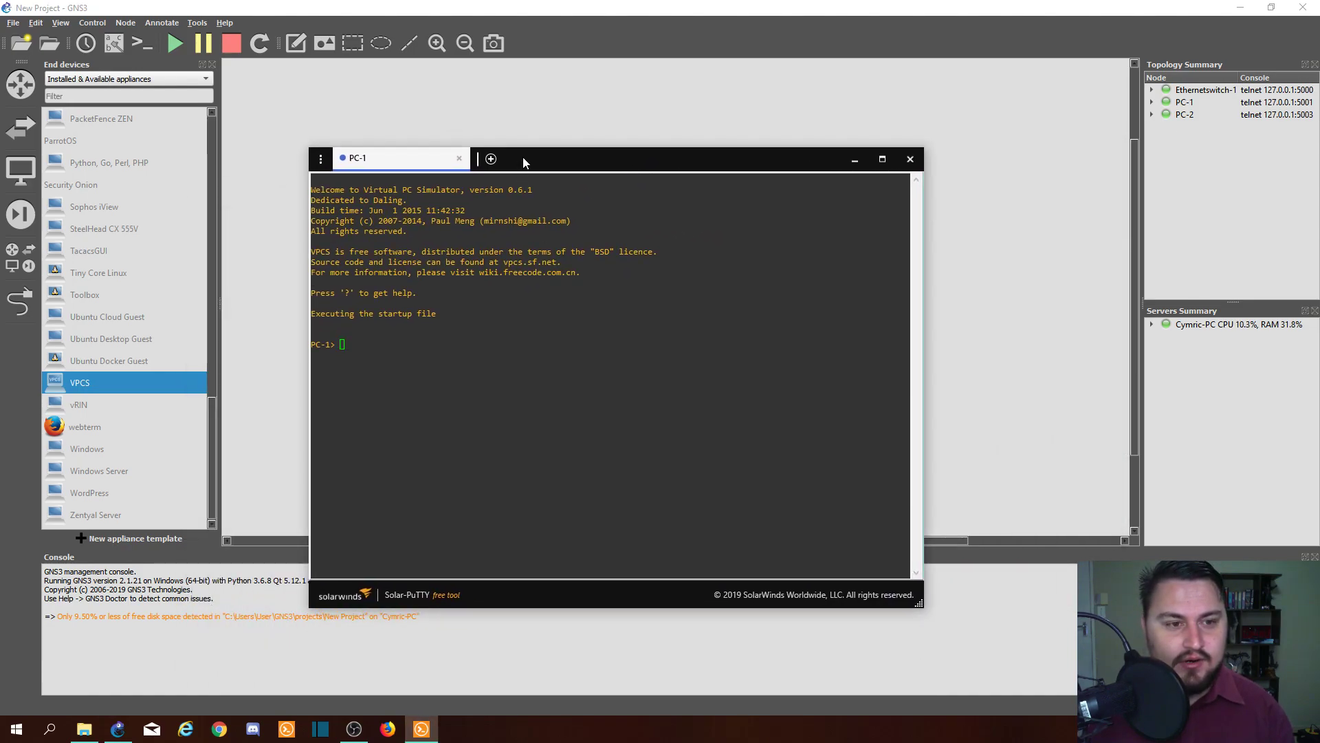
left_click_drag(523, 160, 434, 116)
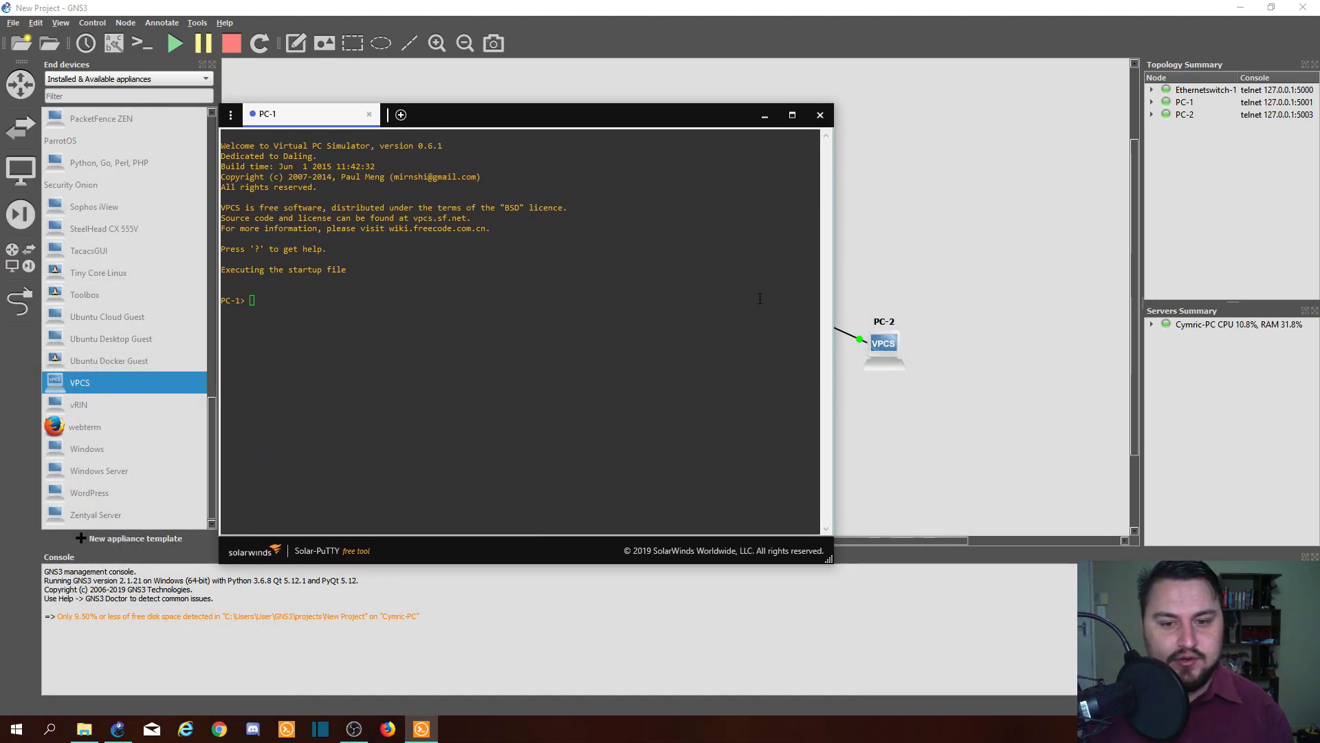
left_click(886, 341)
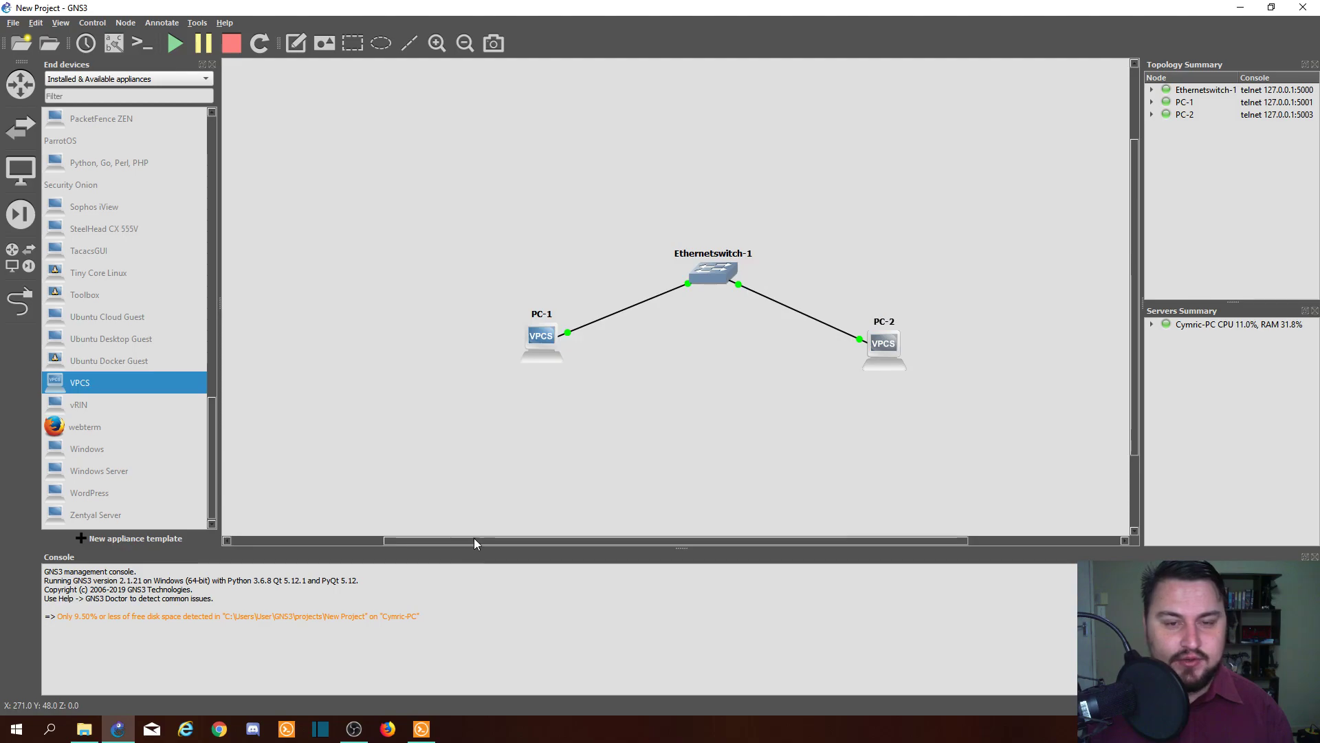
left_click(422, 727)
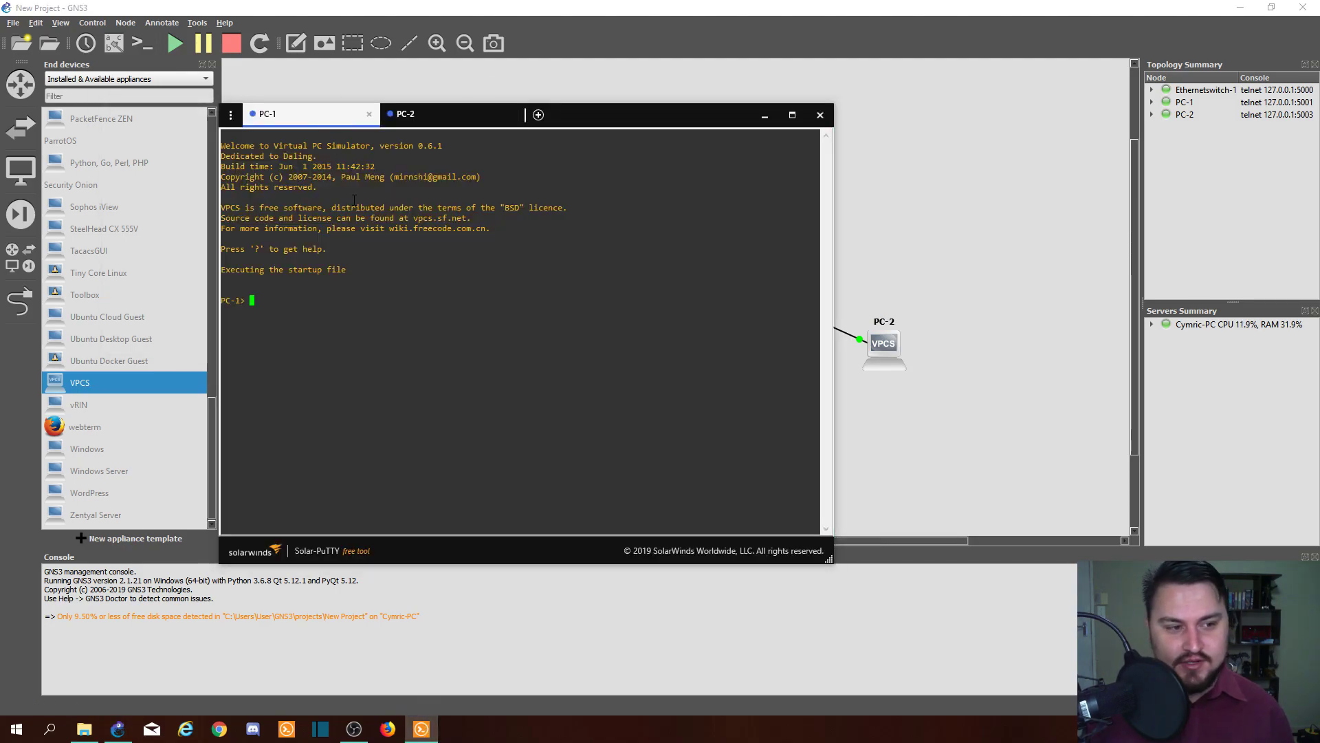
type("?")
key("Return")
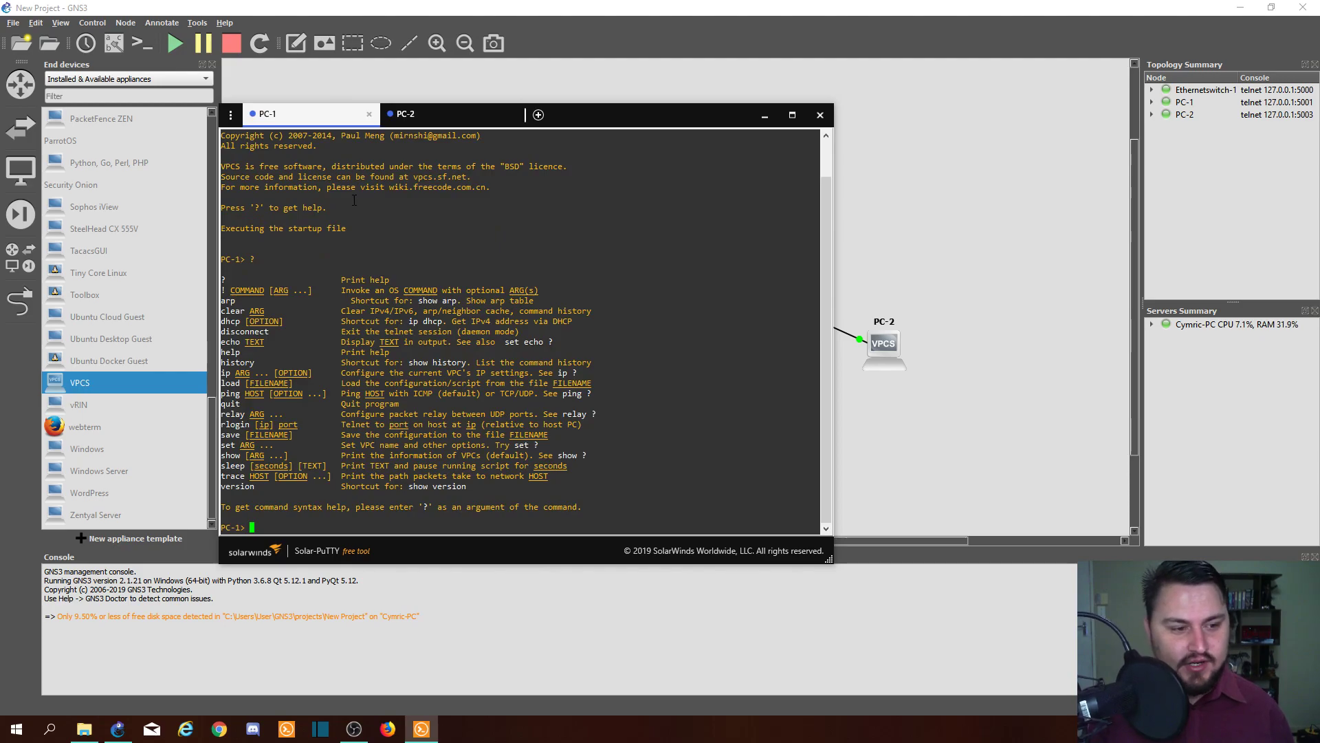
type("ip")
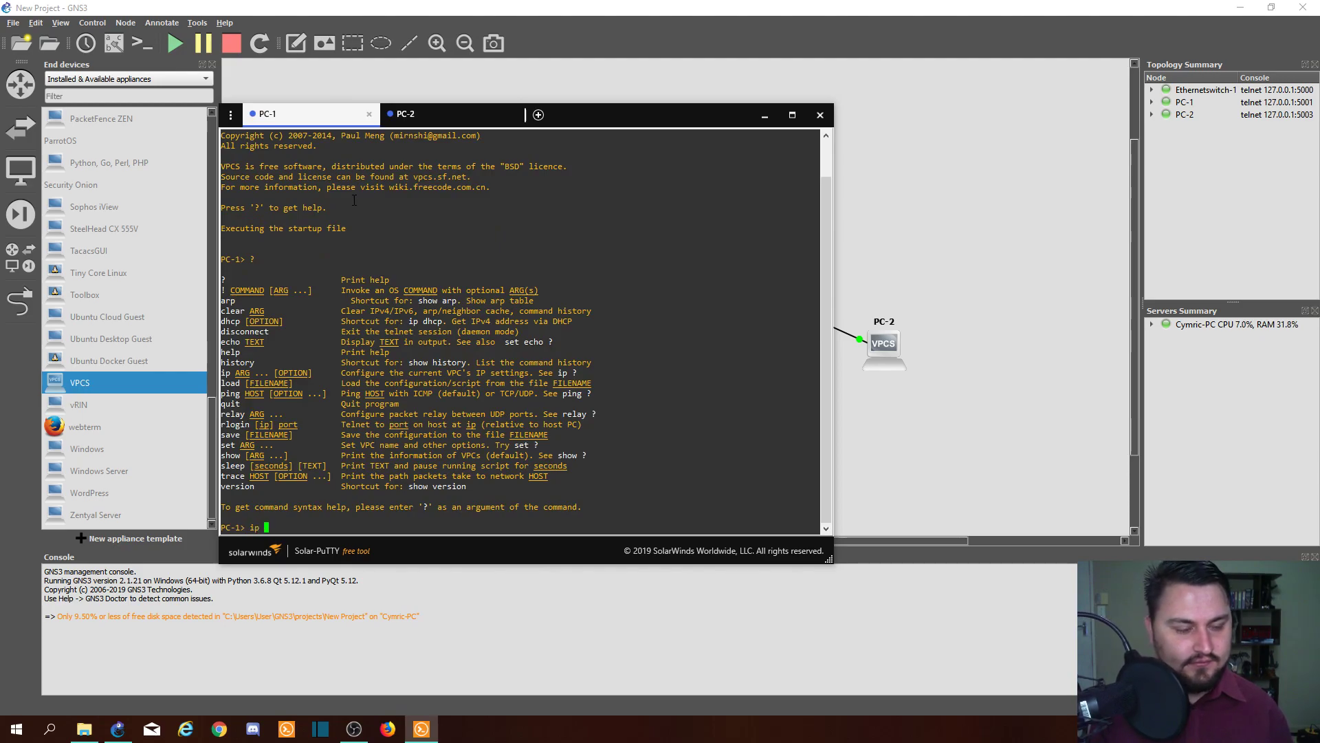
key("Return")
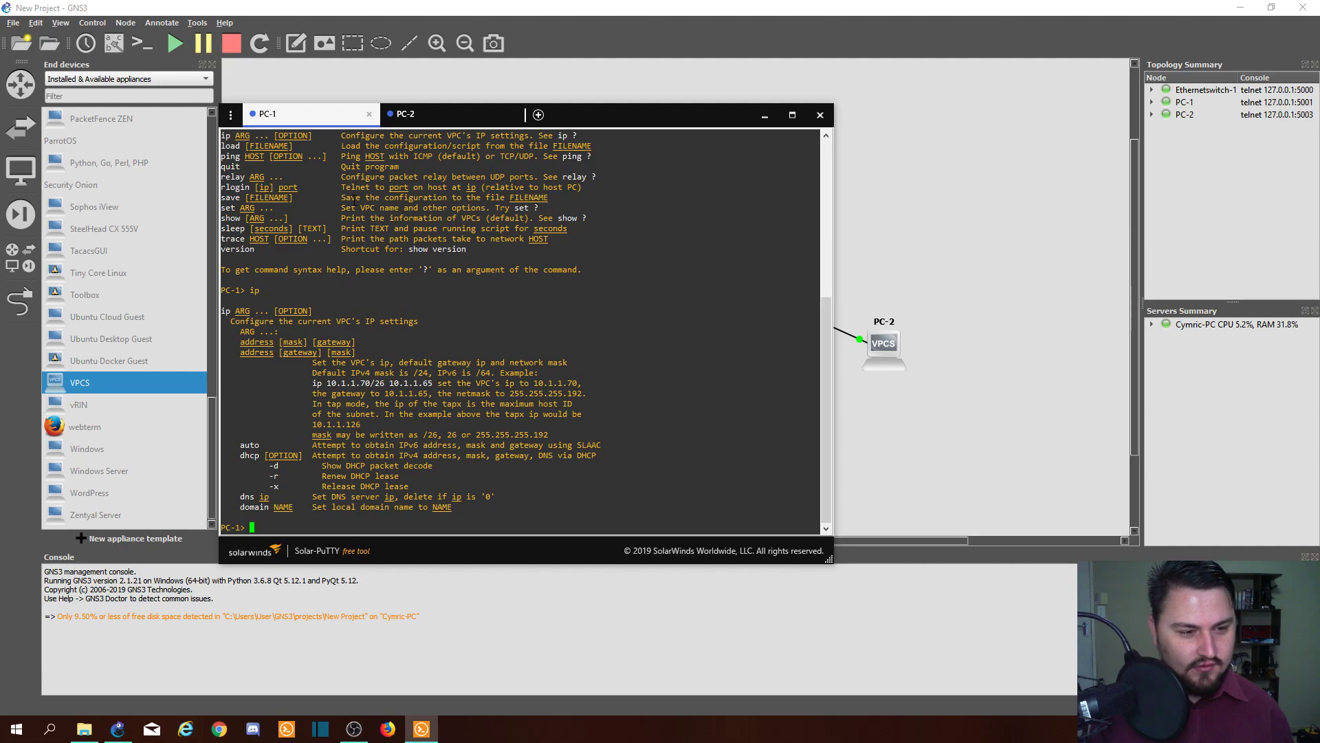
Step: Assign 192.168.0.1/24 to PC-1 and 192.168.0.2/24 to PC-2 in their consoles
type("op")
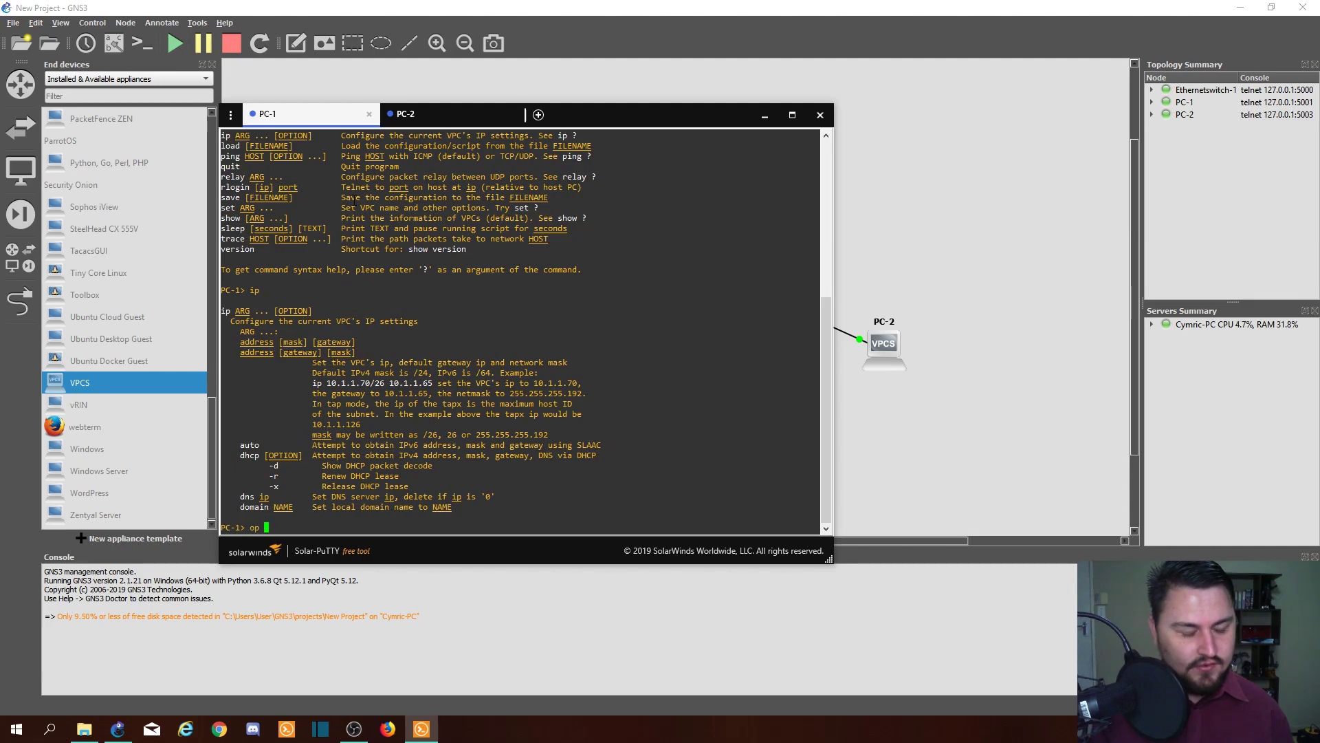
key("BackSpace")
key("BackSpace")
key("BackSpace")
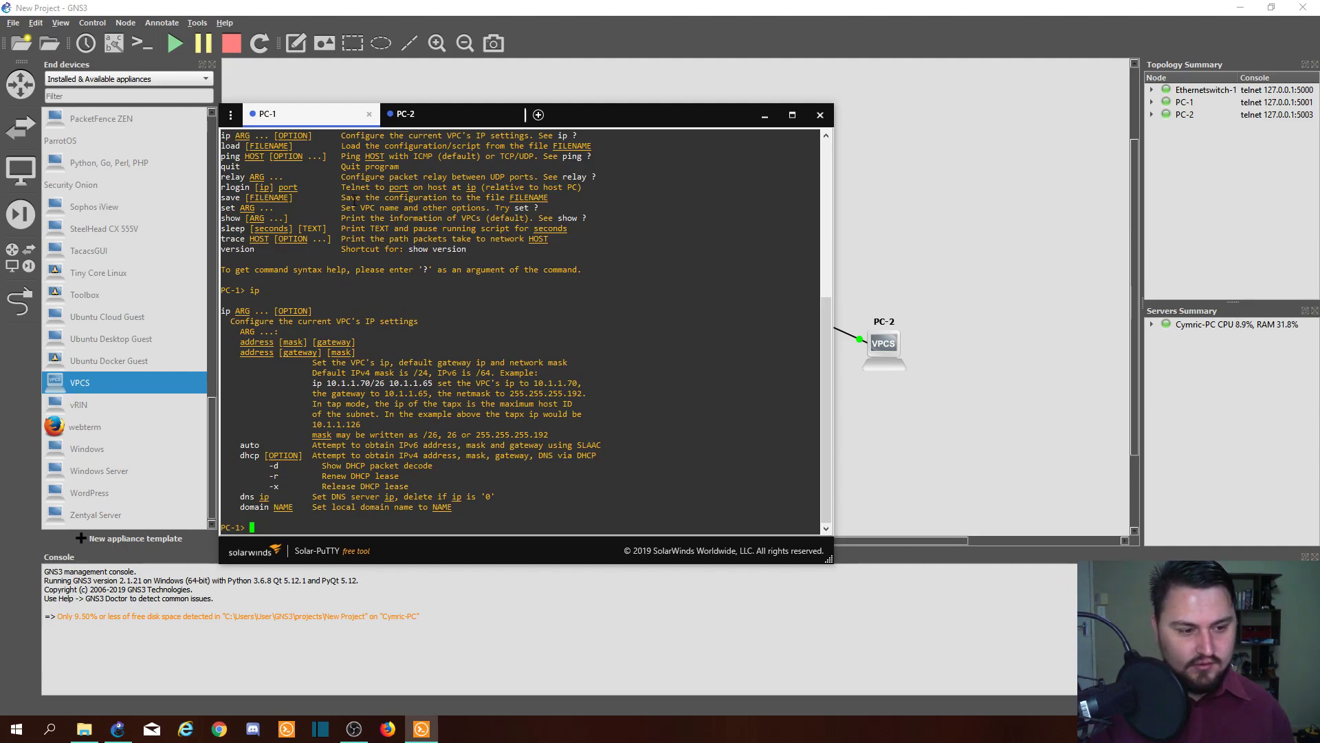
type("ip 192.16")
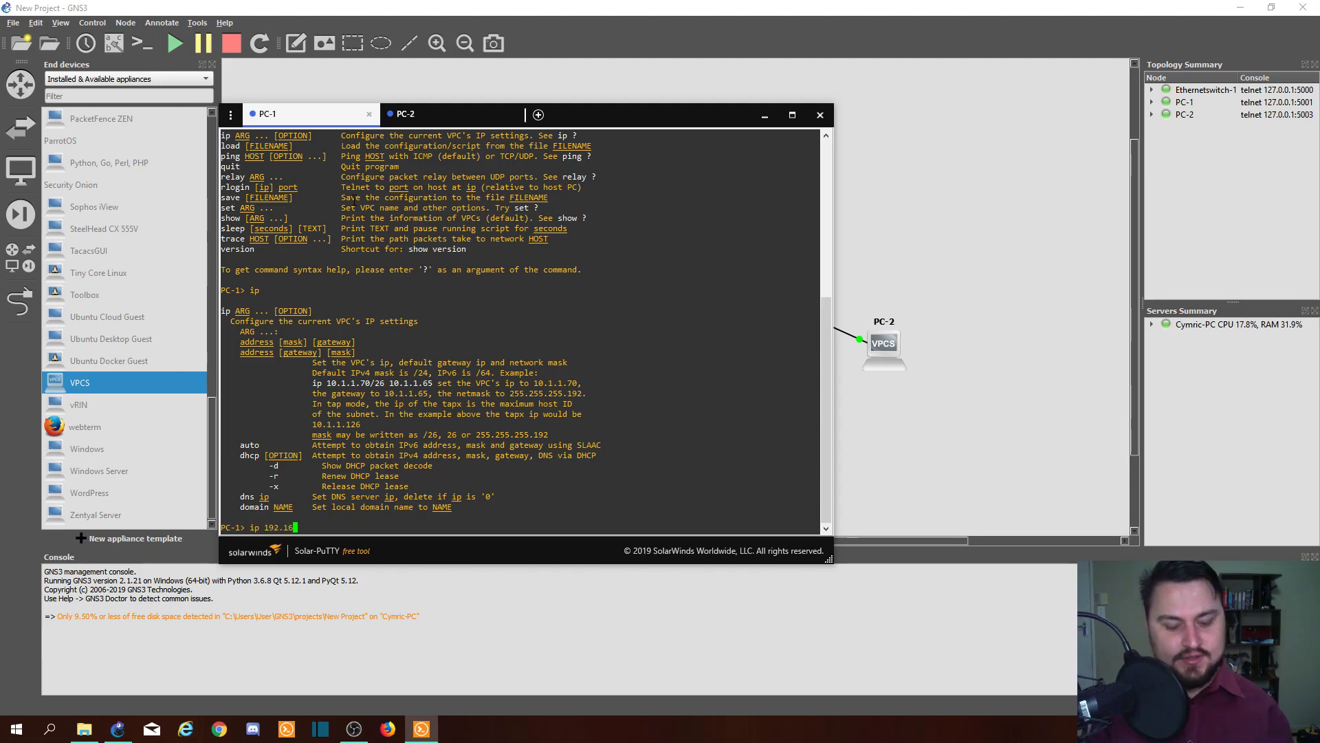
type("8.0.1 ")
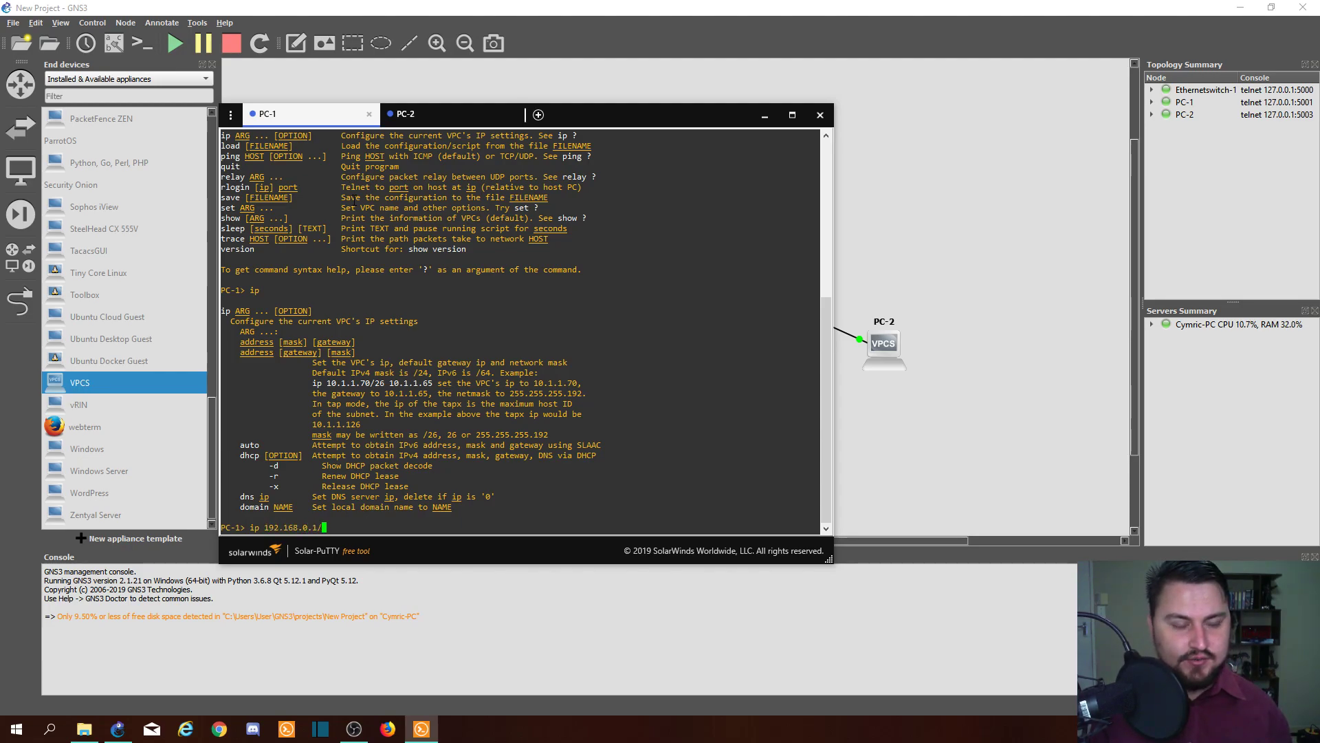
type("/24")
key("Return")
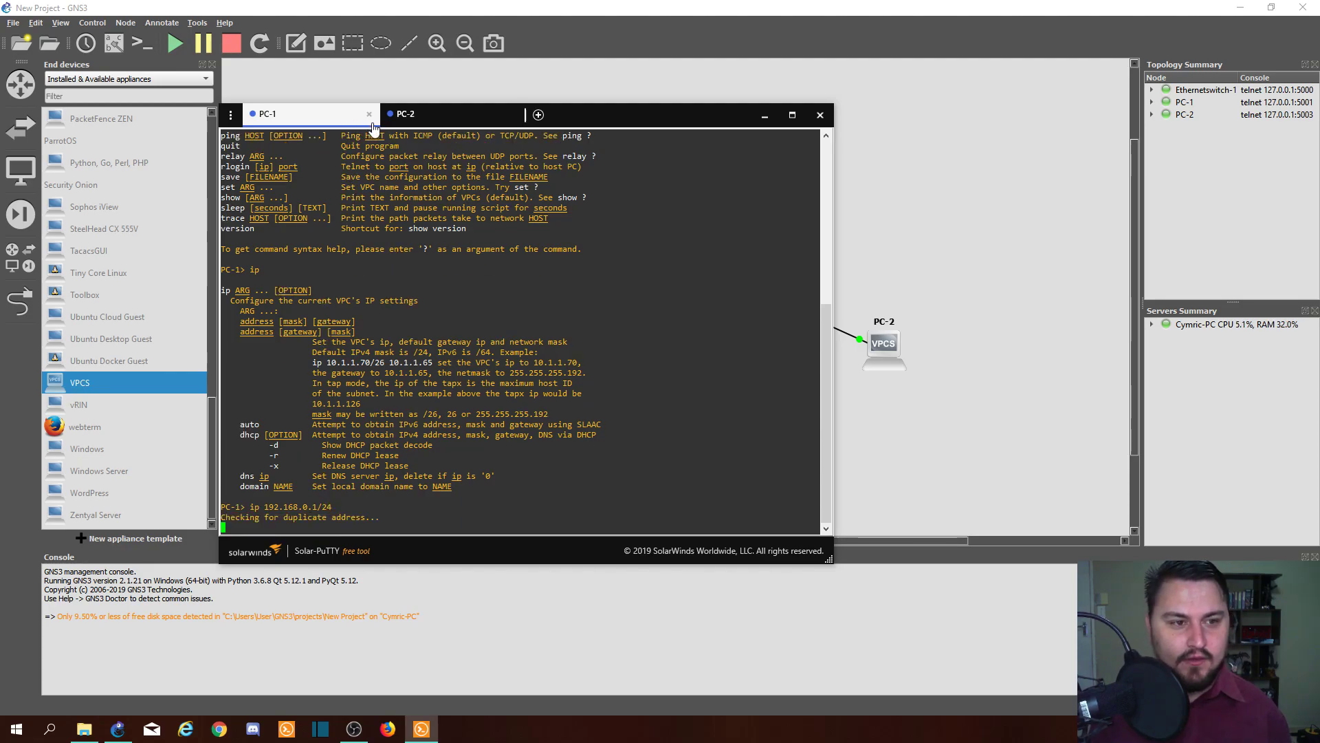
left_click(396, 116)
type("ip ")
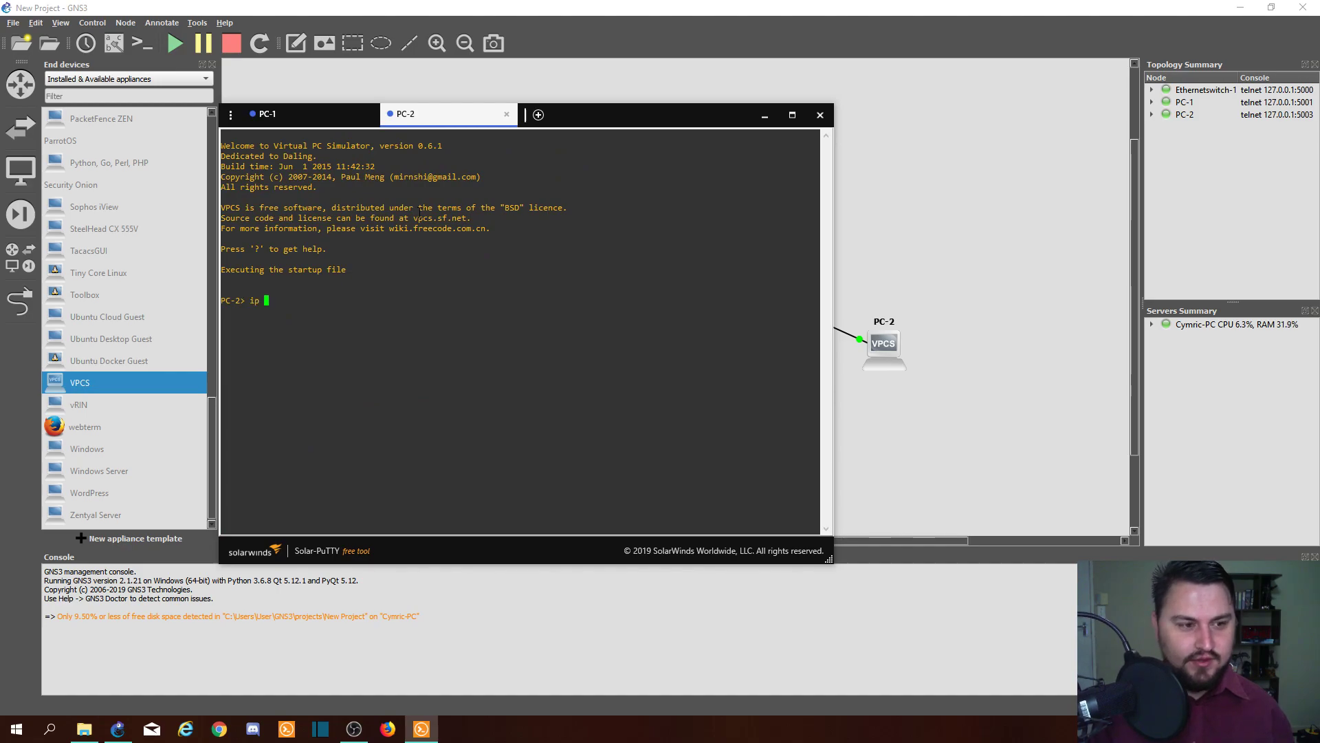
type("192.168.0.2/24")
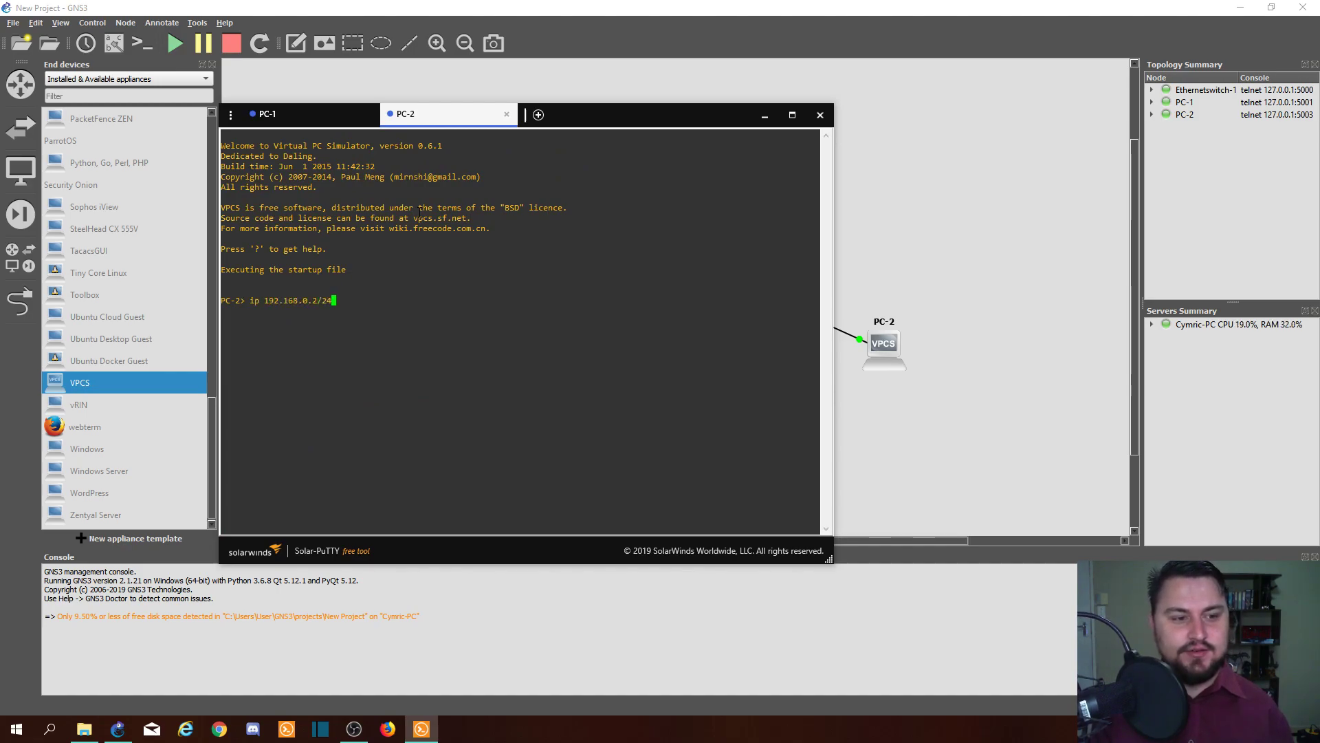
key("Return")
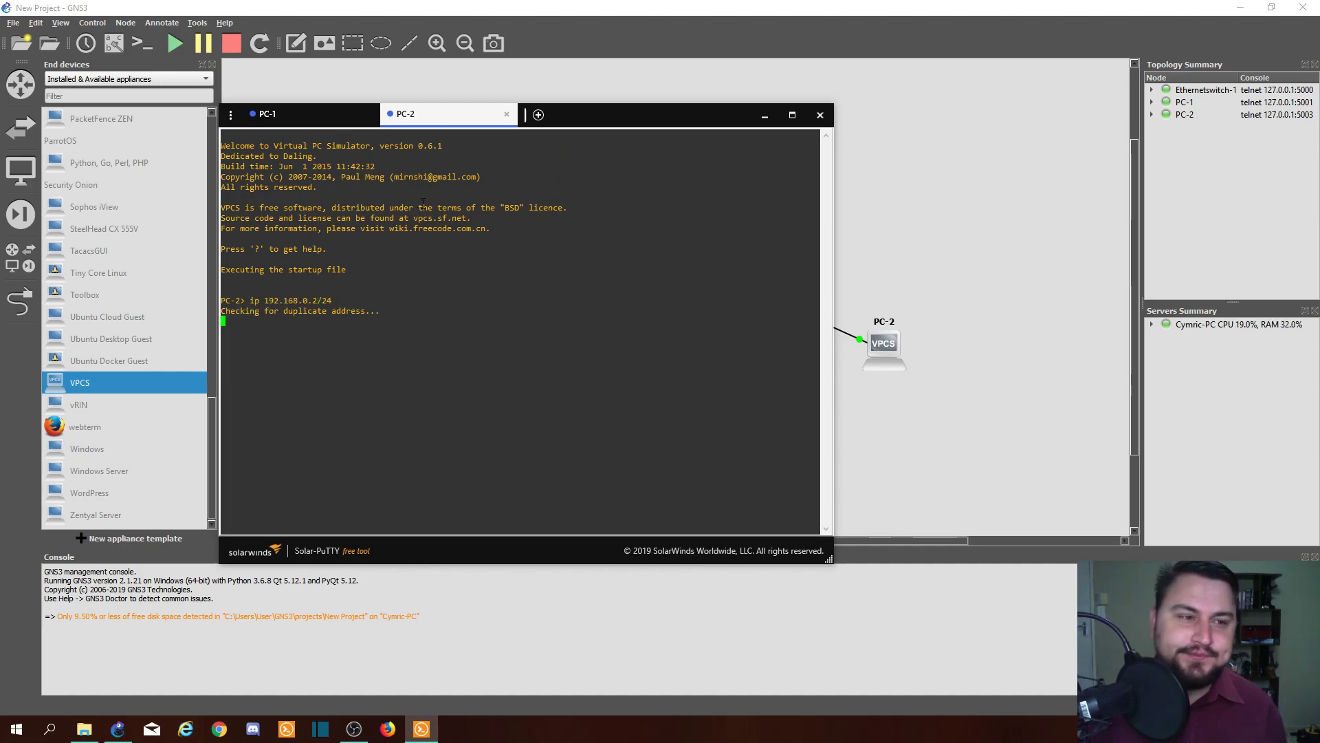
left_click(326, 115)
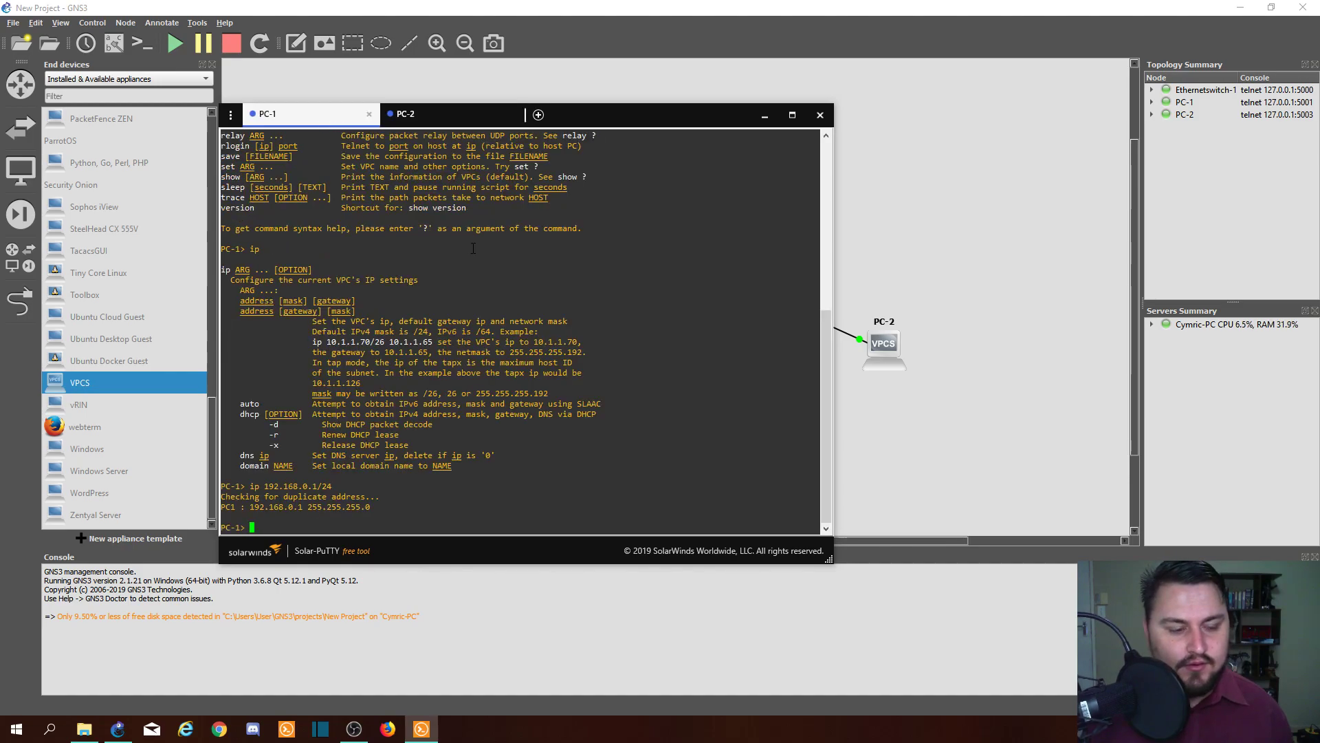
Step: Check PC-2's address, ping 192.168.0.2 from PC-1, then return to the GNS3 topology
key("Return")
key("Return")
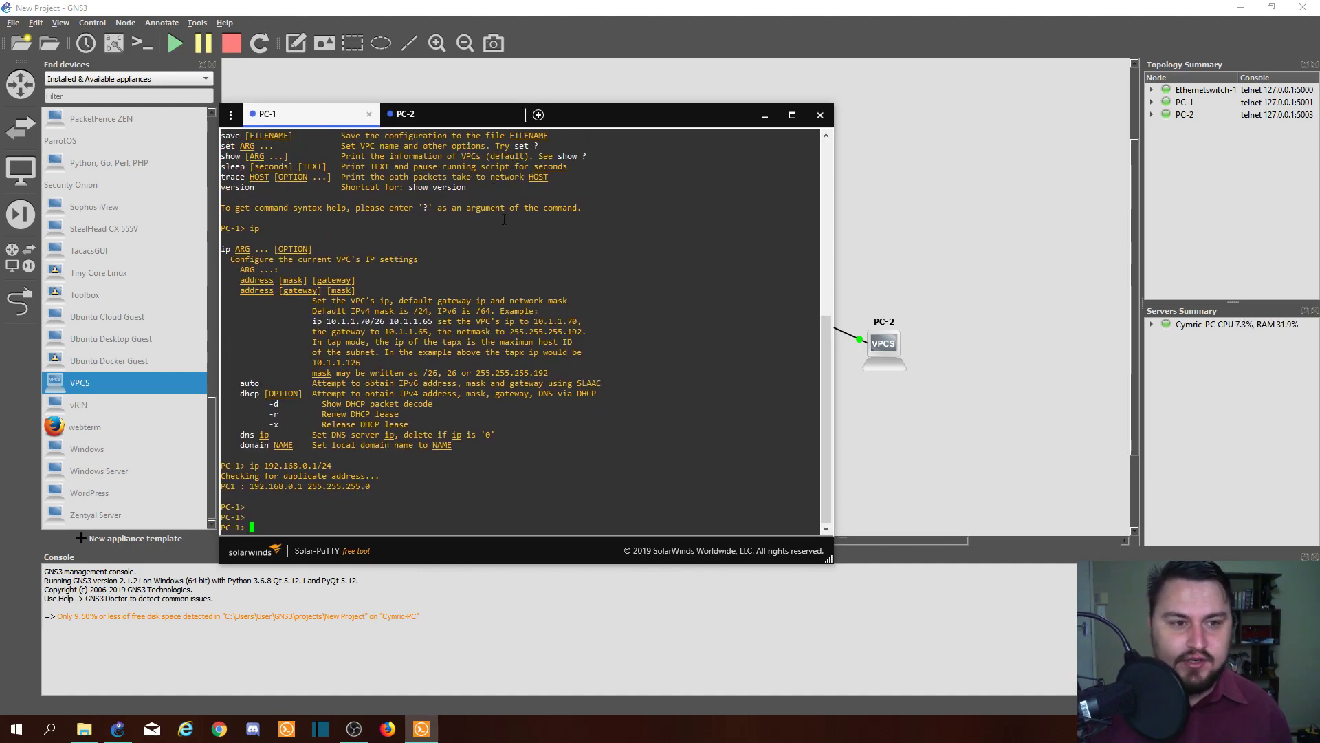
left_click(461, 116)
left_click(281, 118)
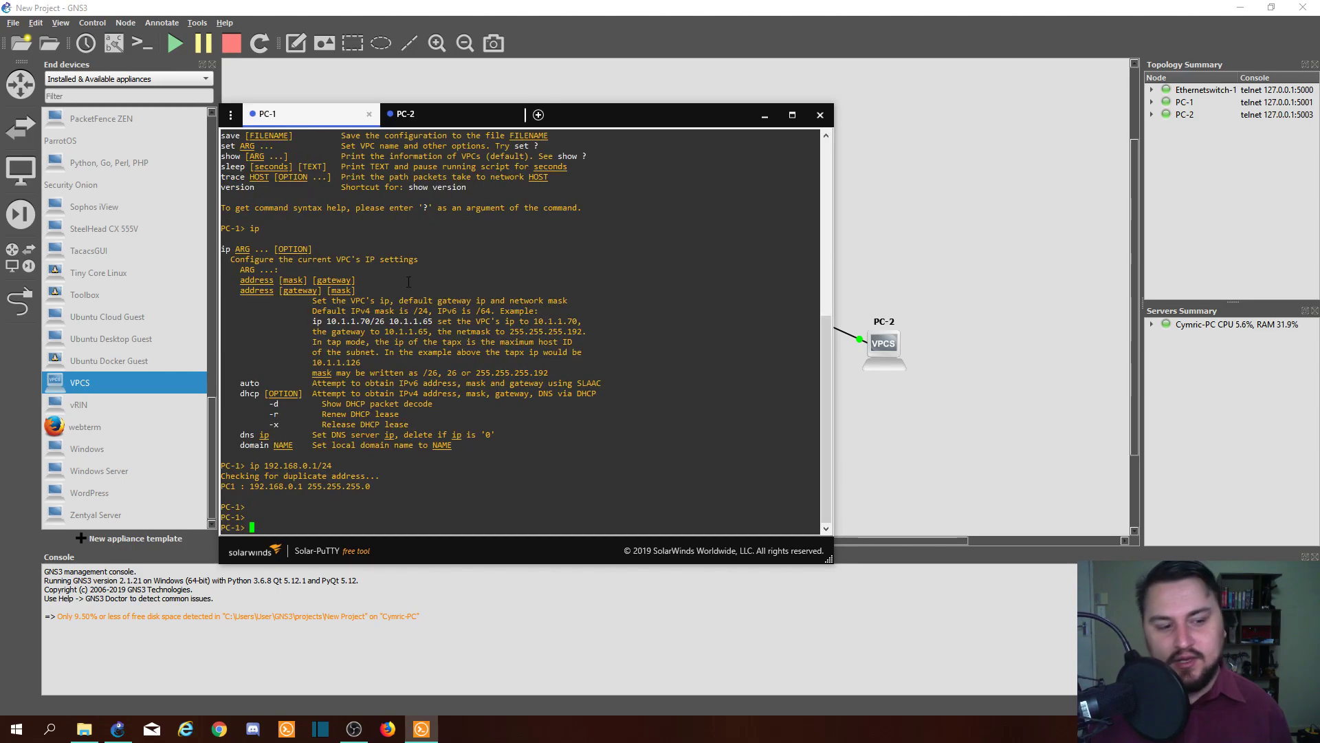
type("ping")
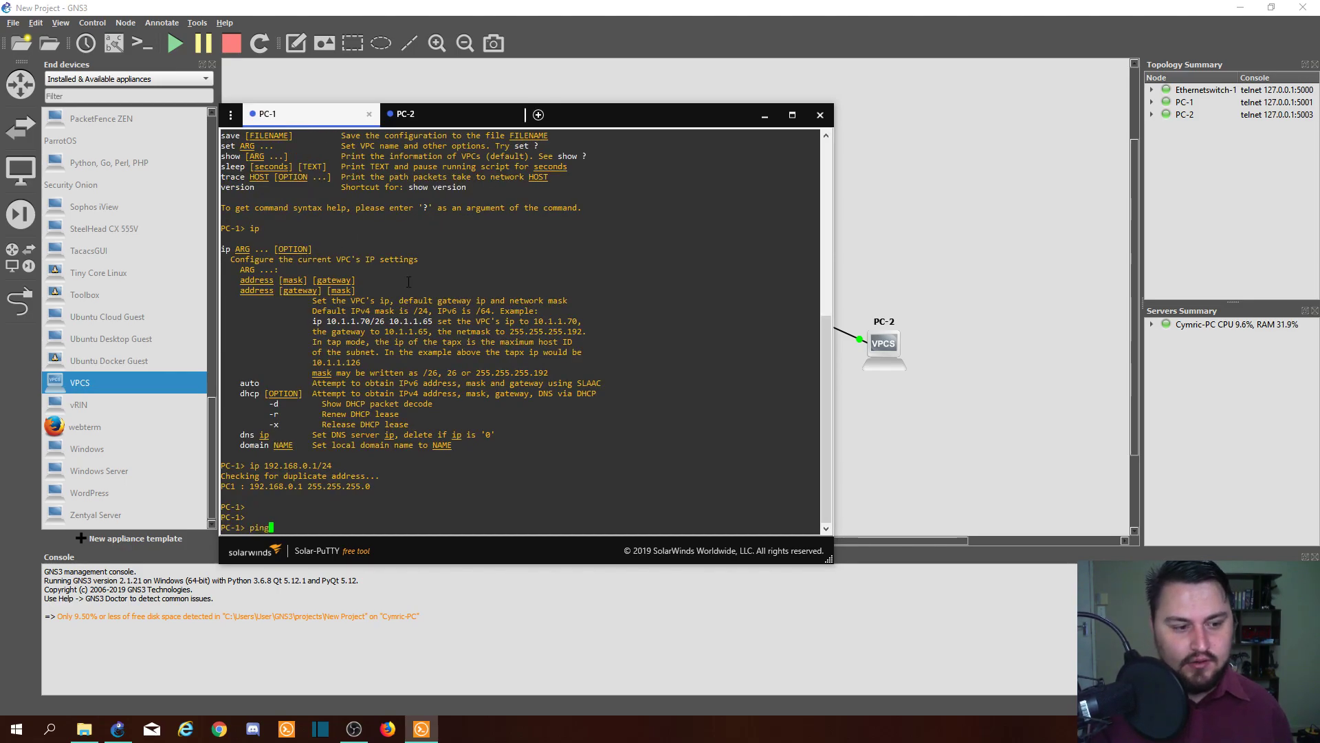
type(" 192.168.0.2")
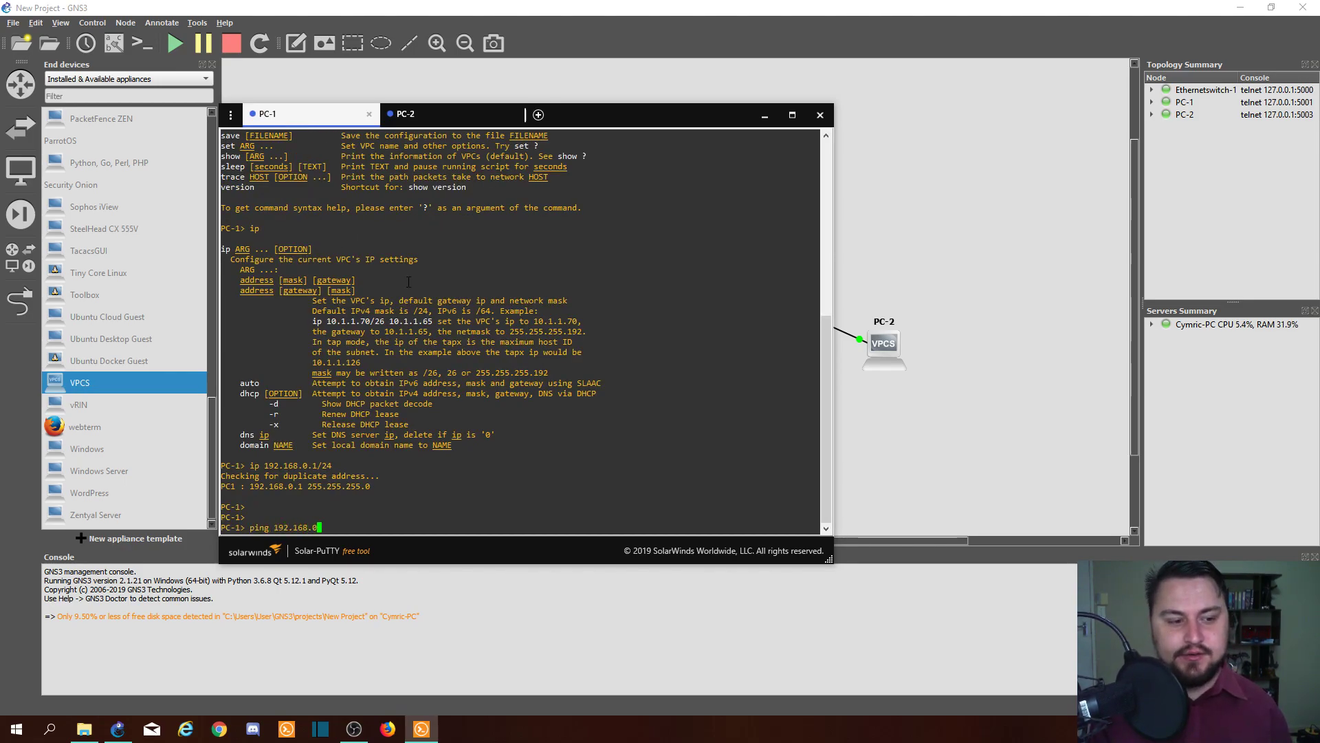
key("Return")
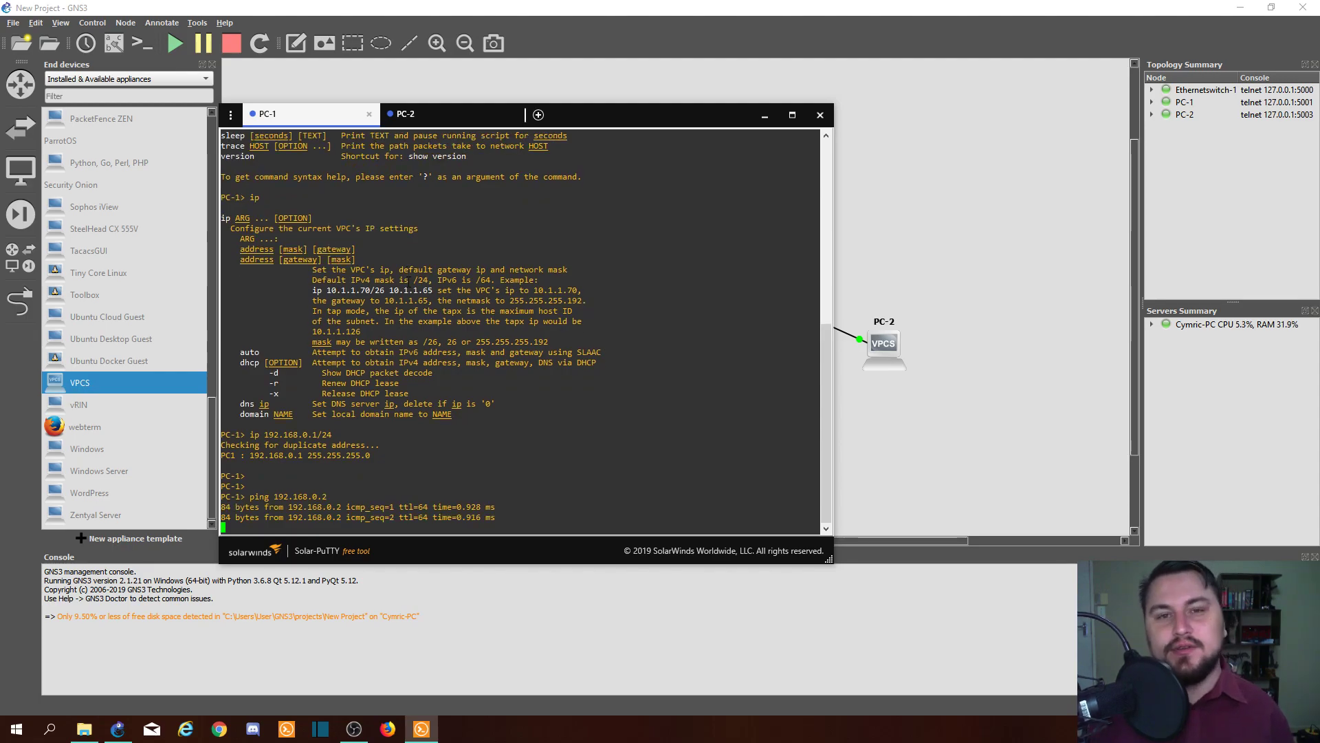
left_click(924, 129)
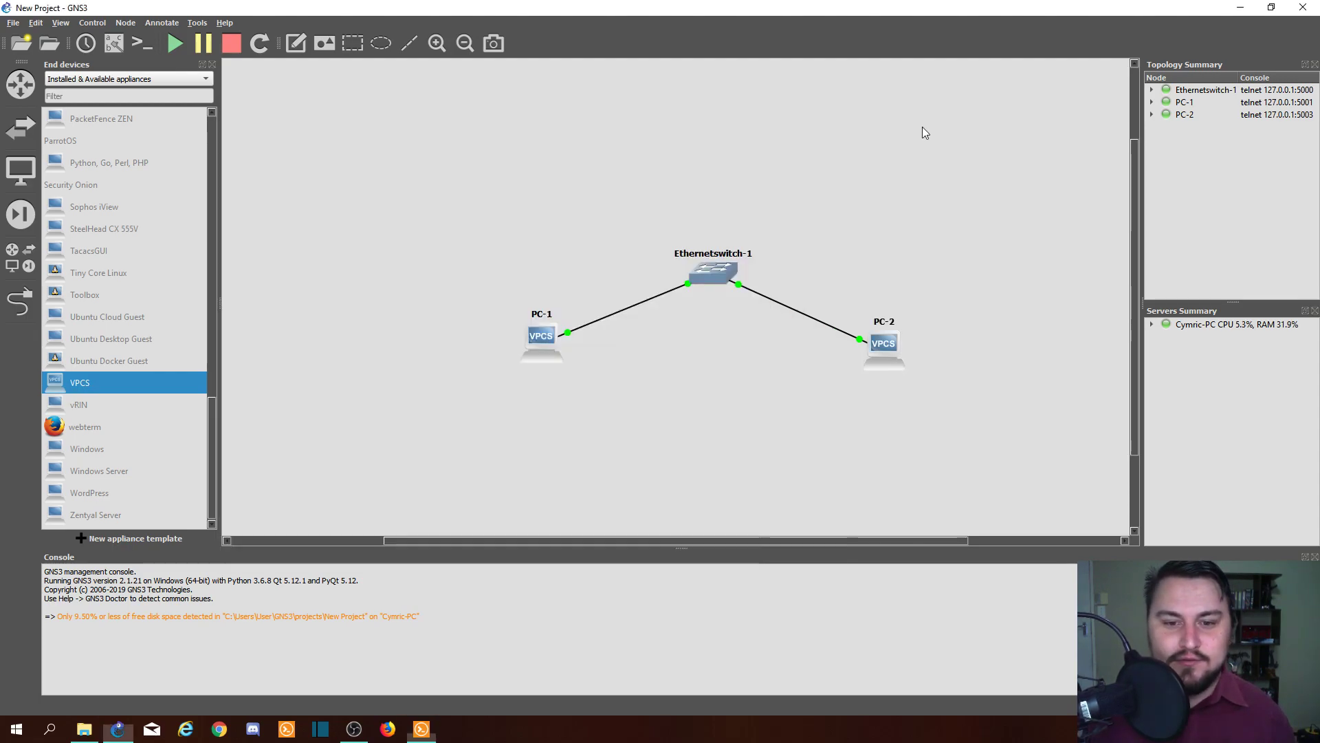